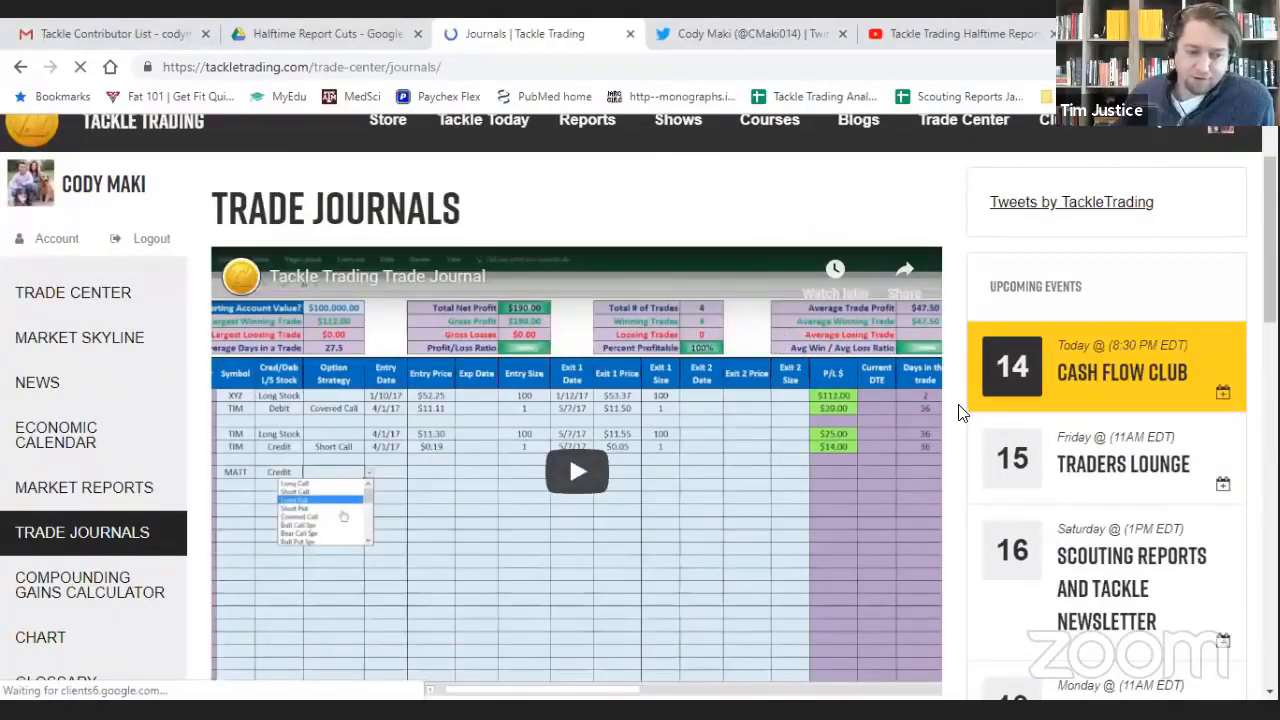
# - Look over the Trade Journals page down to the Trade Journal instructions
pyautogui.scroll(-10, 960, 415)
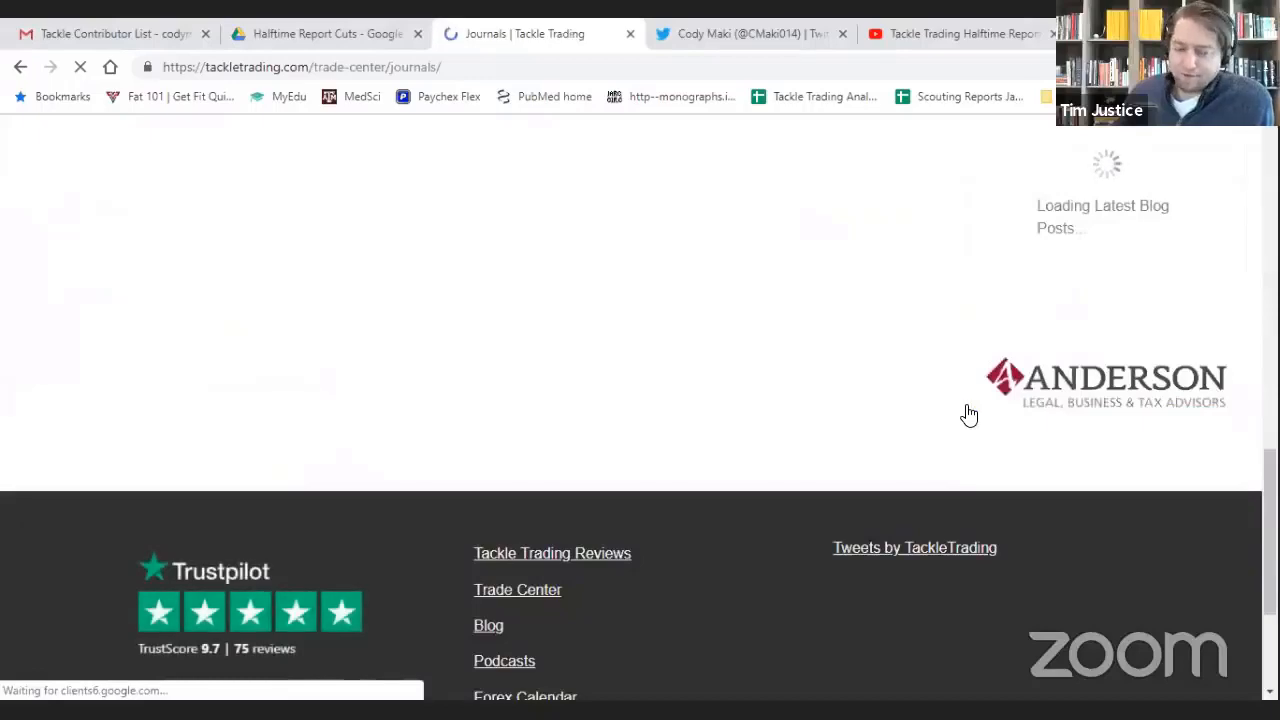
pyautogui.scroll(10, 955, 402)
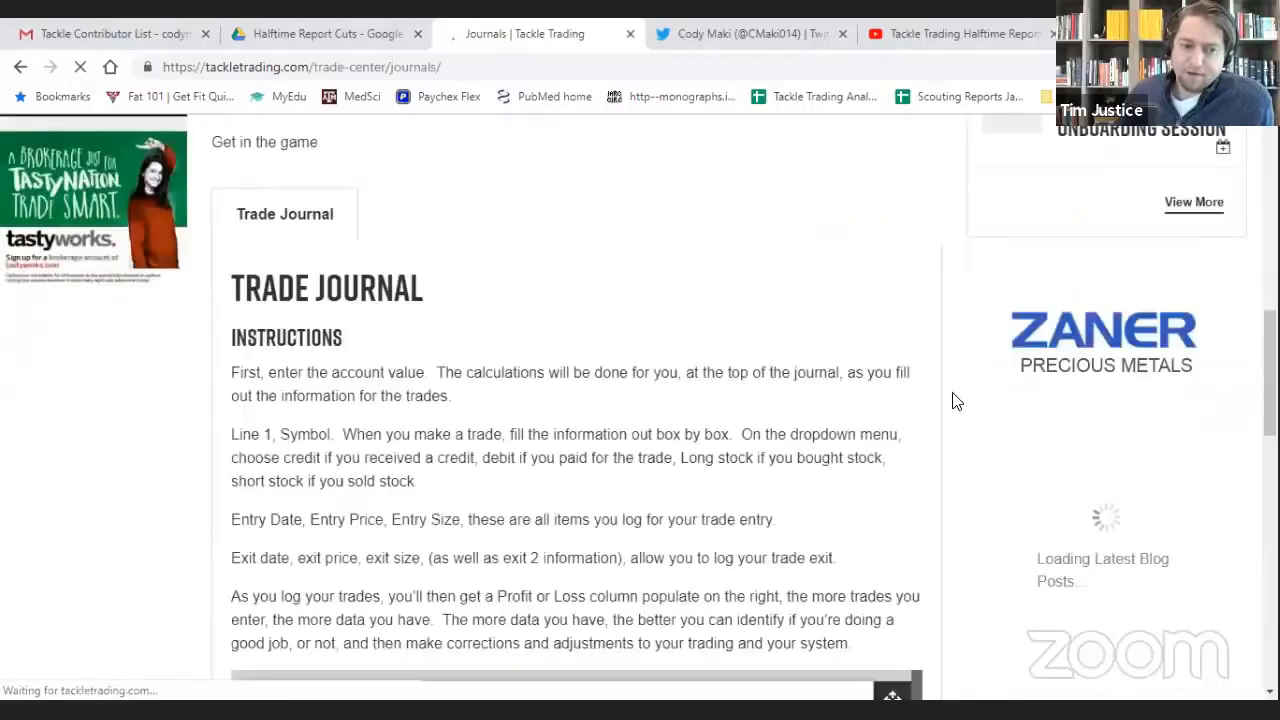
pyautogui.scroll(4, 193, 253)
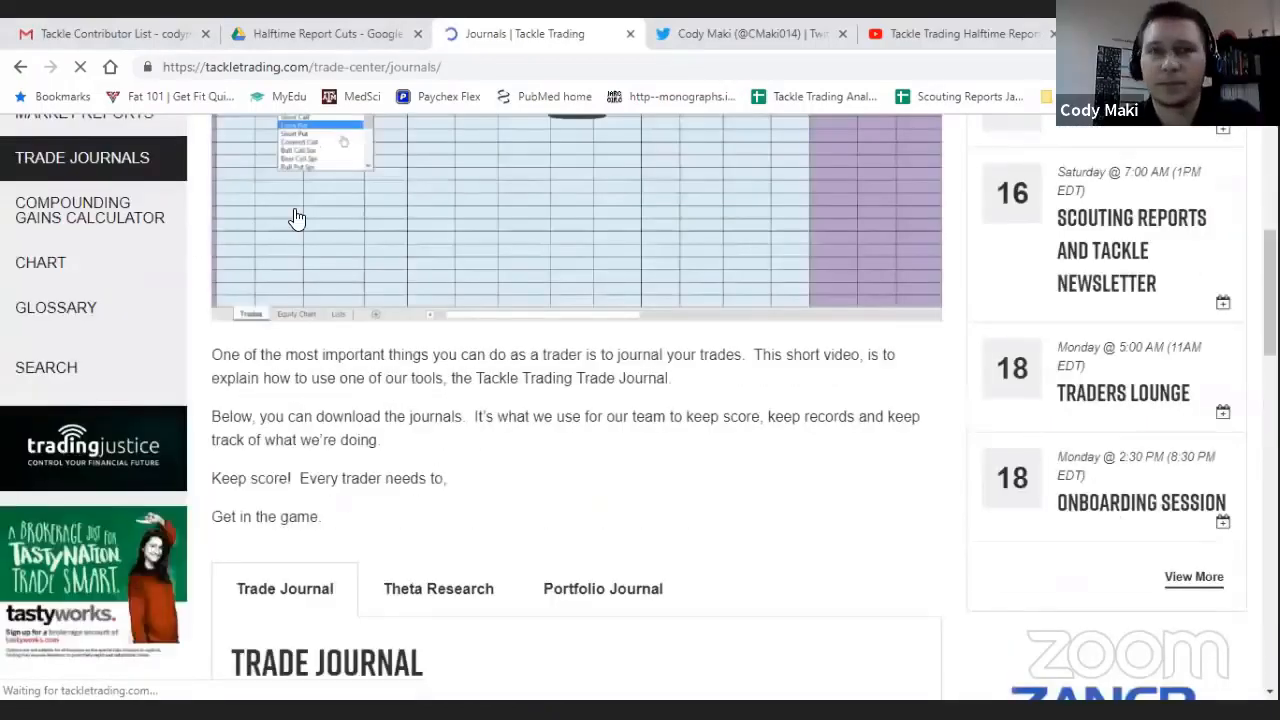
pyautogui.scroll(-4, 296, 218)
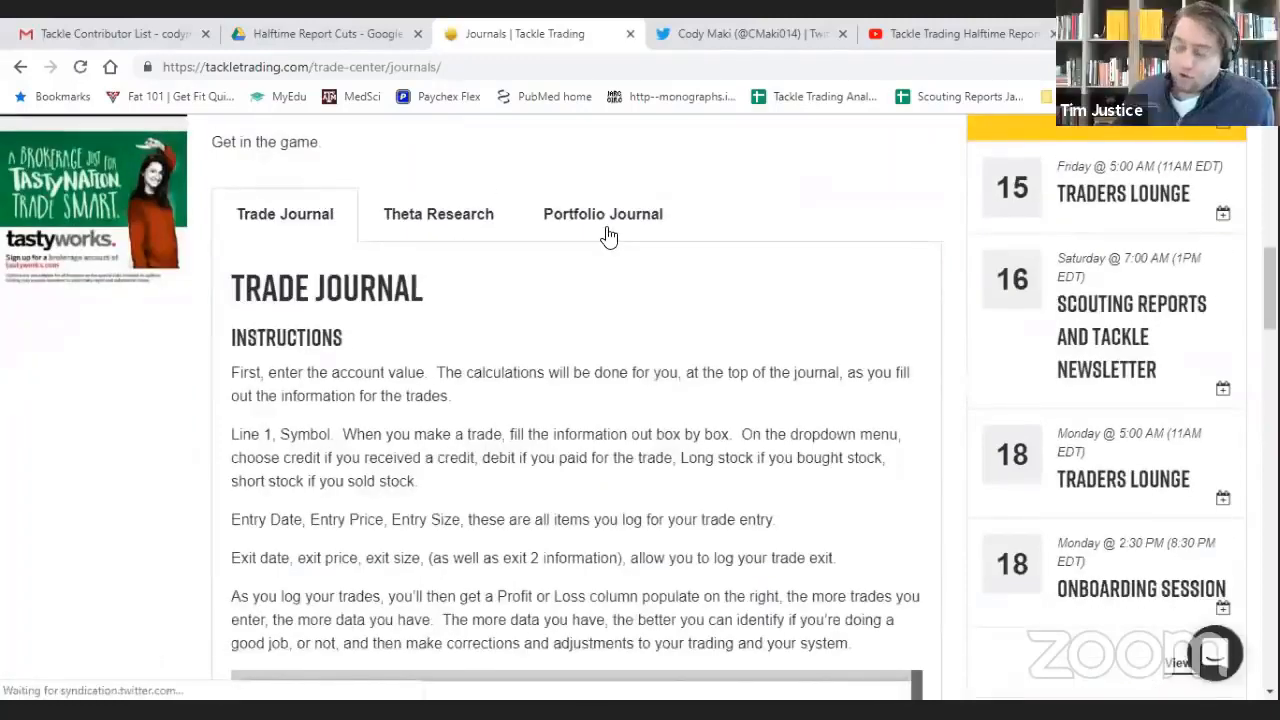
pyautogui.scroll(-1, 848, 199)
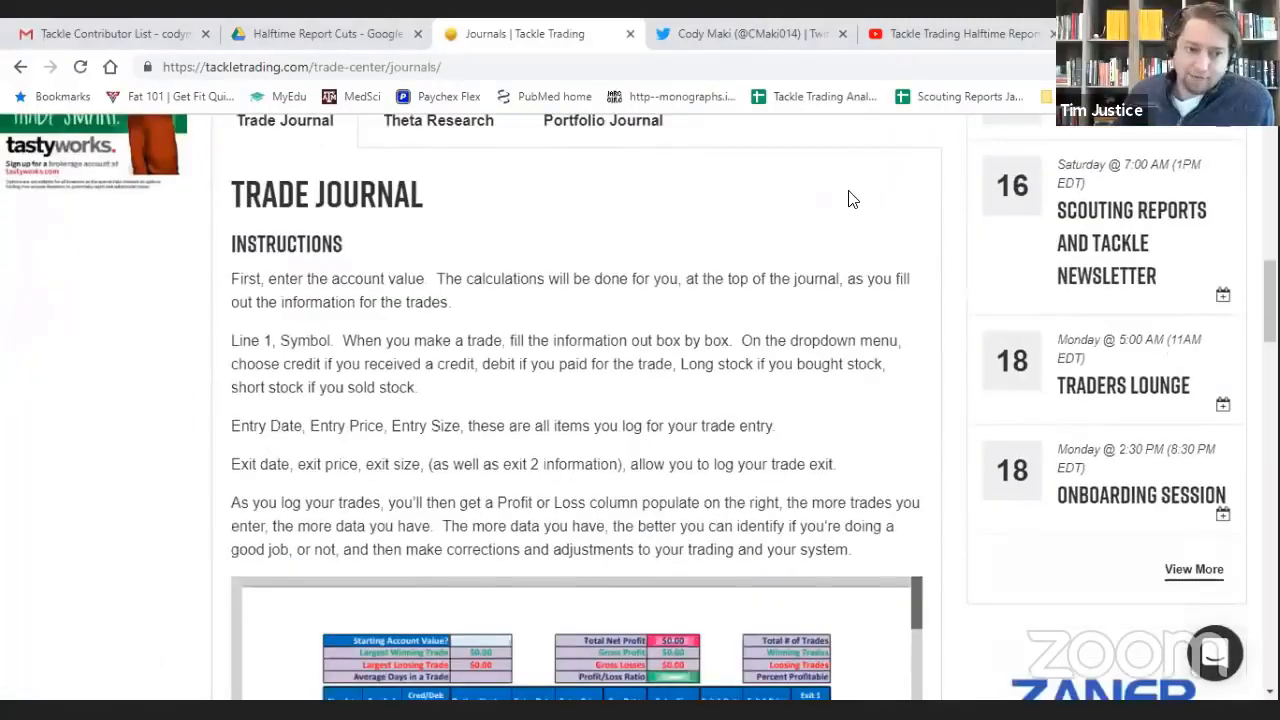
pyautogui.scroll(1, 172, 328)
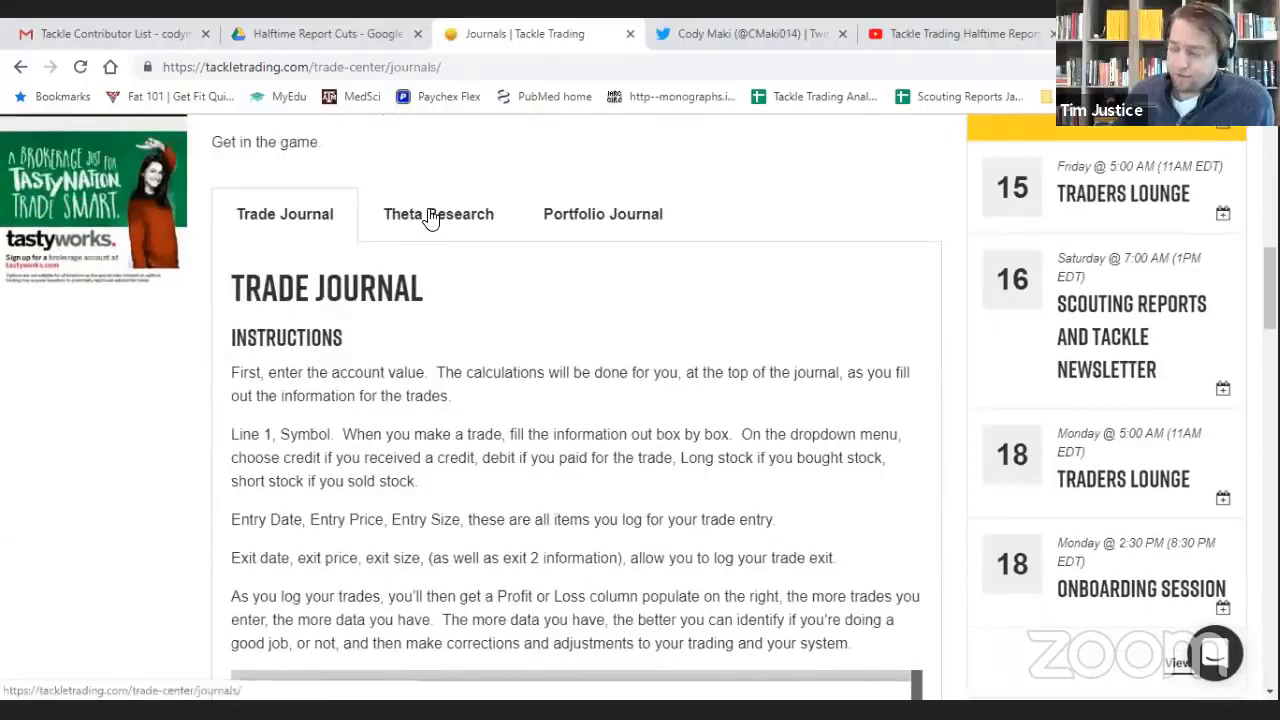
# - Compare the Theta Research, Trade Journal and Portfolio Journal sections of the page
pyautogui.click(423, 222)
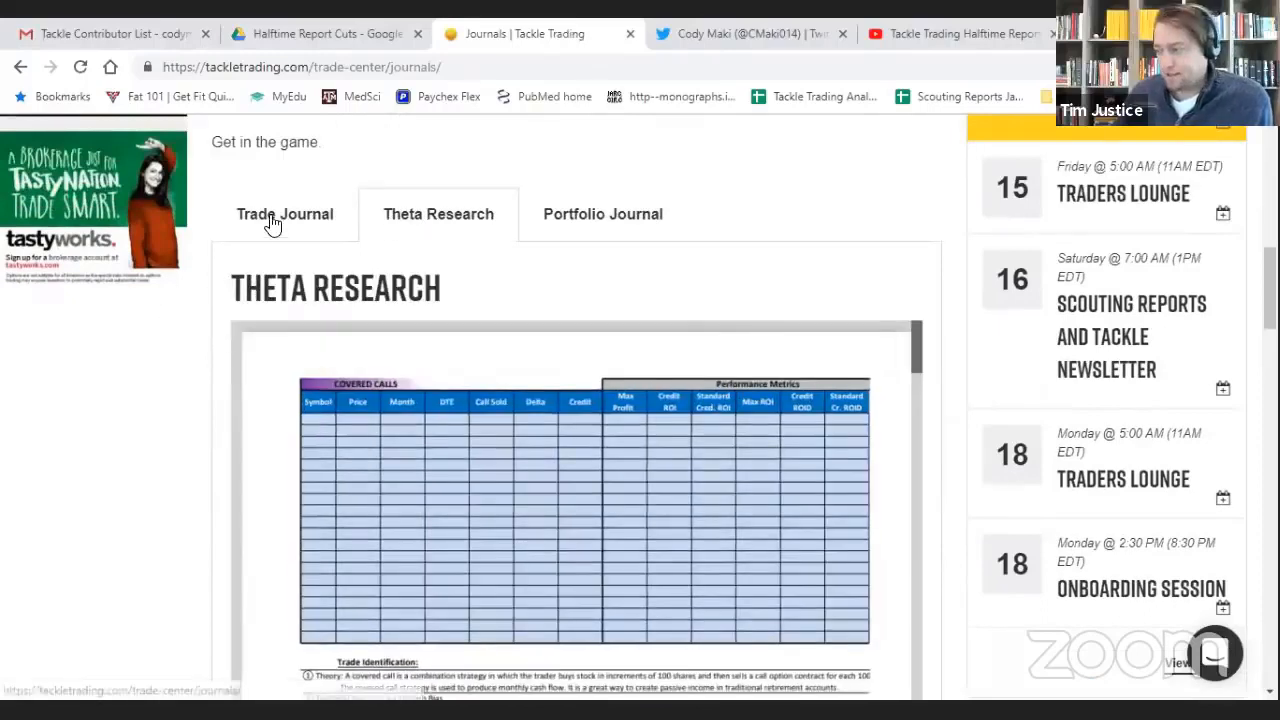
pyautogui.click(271, 222)
pyautogui.click(589, 220)
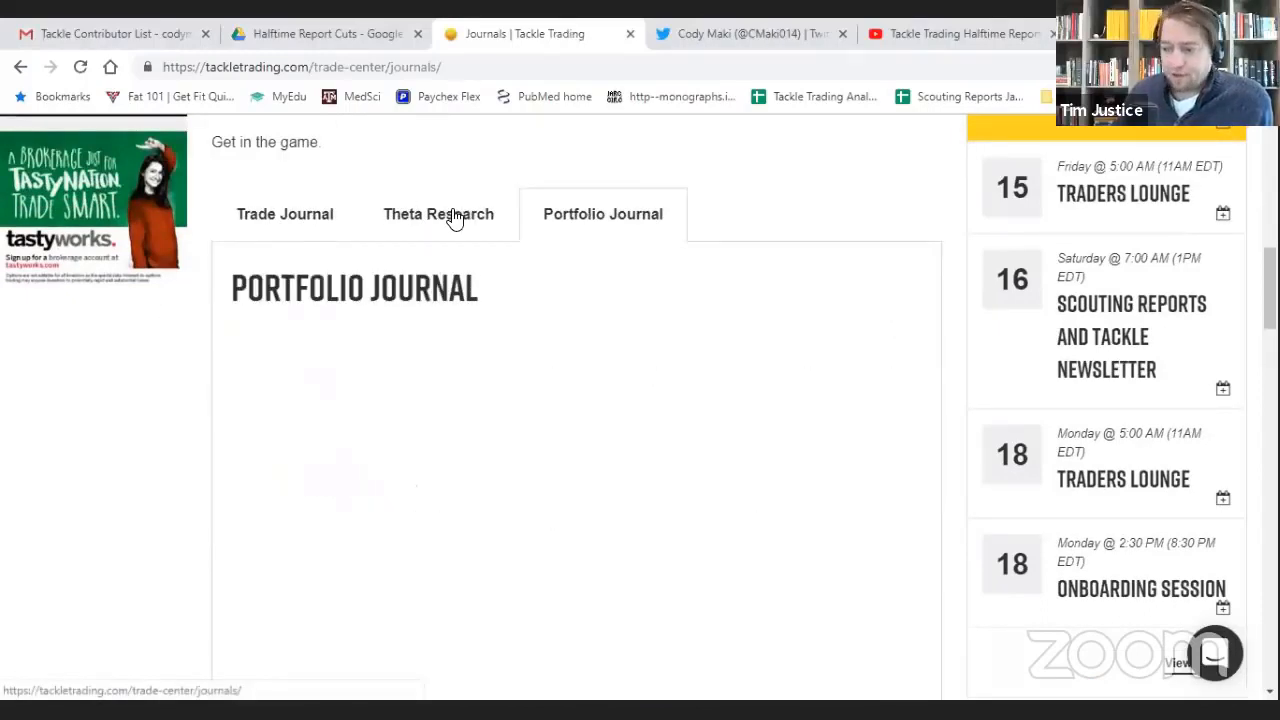
pyautogui.click(438, 214)
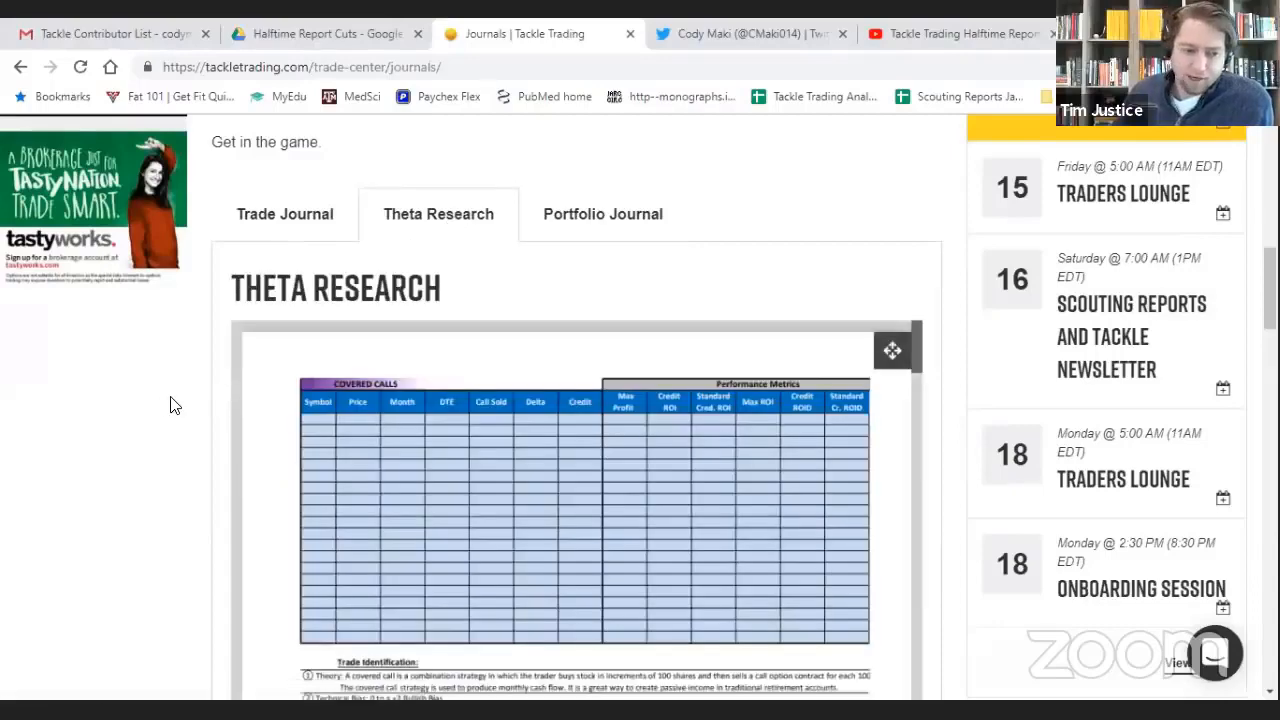
pyautogui.scroll(-1, 197, 377)
pyautogui.scroll(1, 204, 360)
pyautogui.scroll(1, 262, 232)
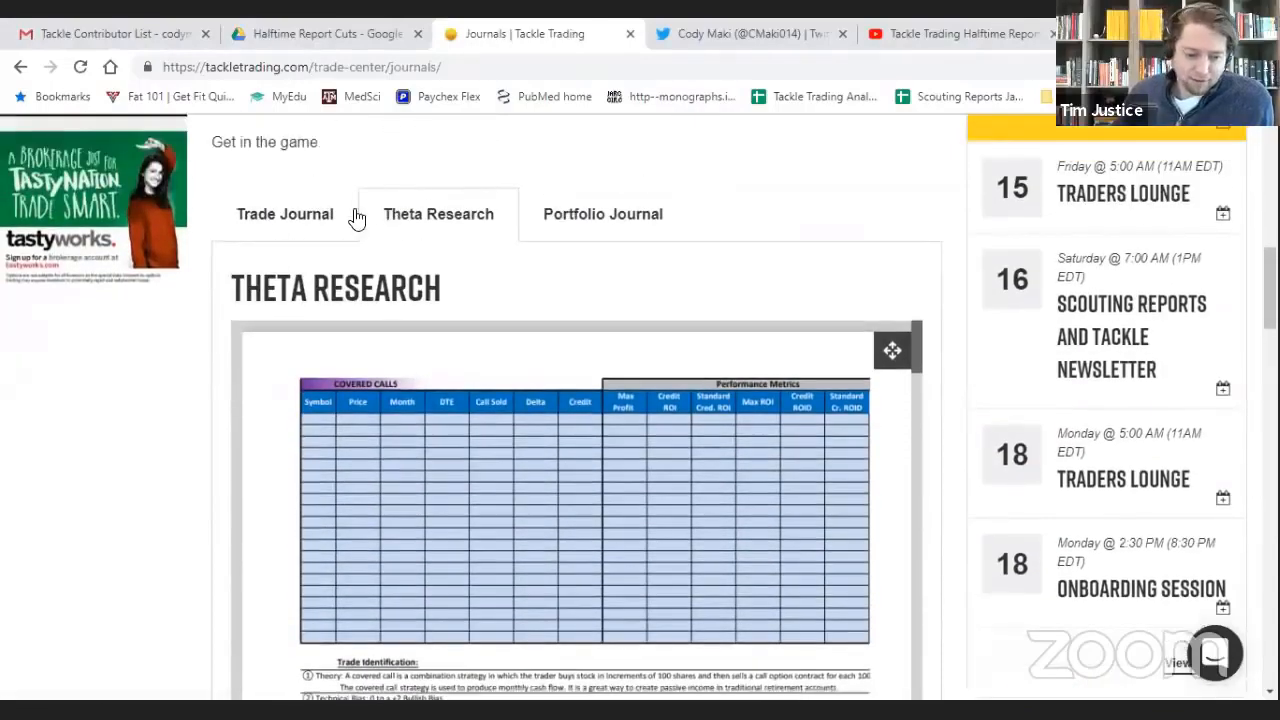
pyautogui.click(305, 218)
pyautogui.click(405, 222)
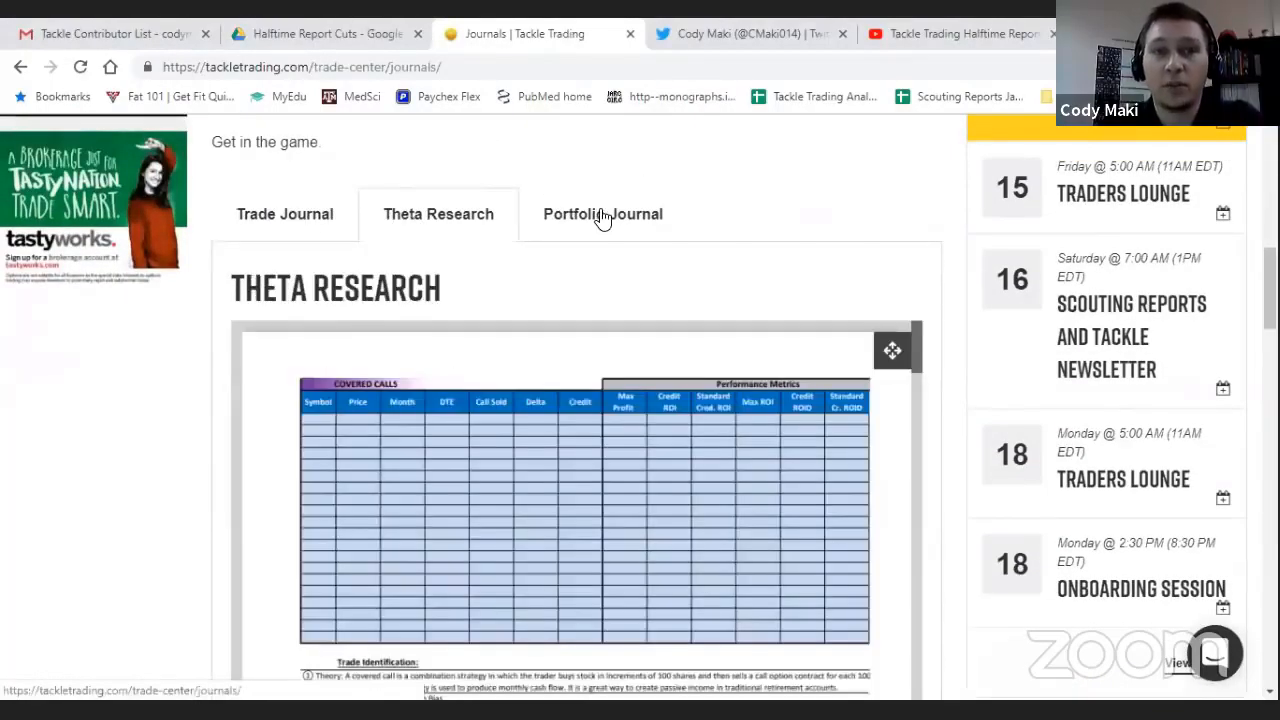
# - Check the Portfolio Journal section down to its XLSX download link and return to the Theta Research section
pyautogui.click(600, 216)
pyautogui.scroll(-2, 150, 405)
pyautogui.scroll(-1, 300, 250)
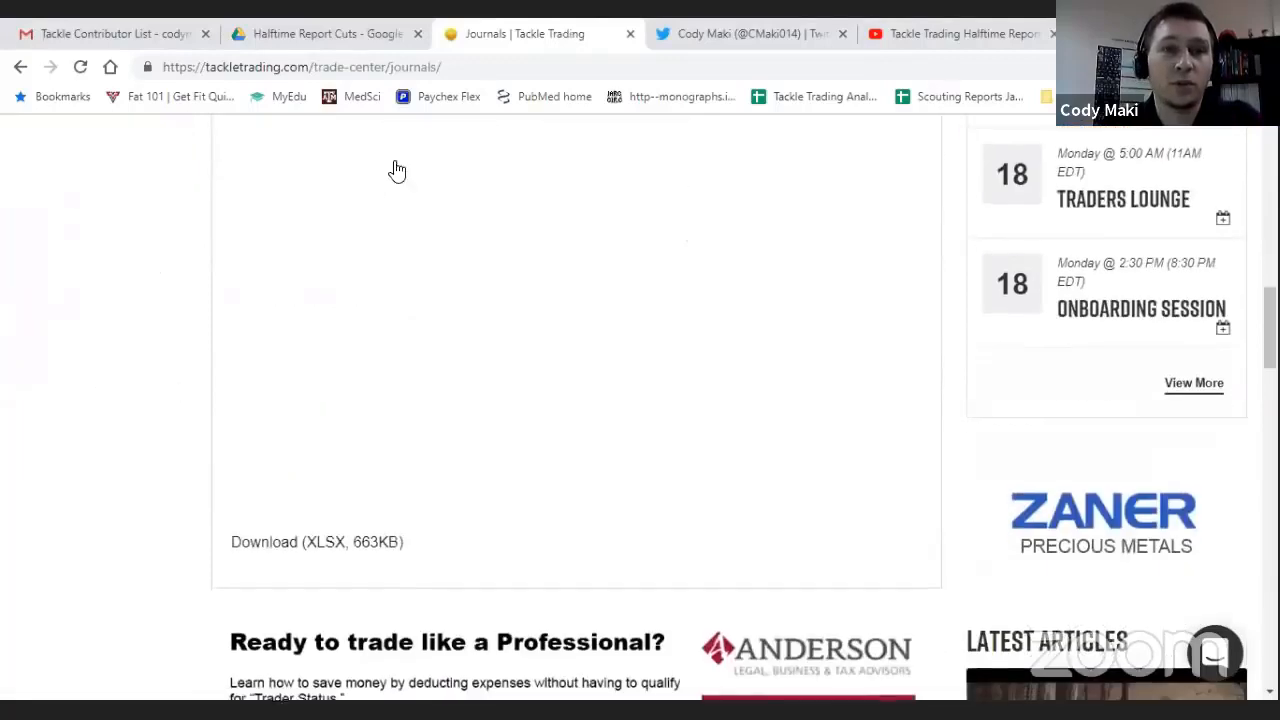
pyautogui.scroll(3, 400, 150)
pyautogui.click(406, 123)
pyautogui.scroll(-5, 243, 452)
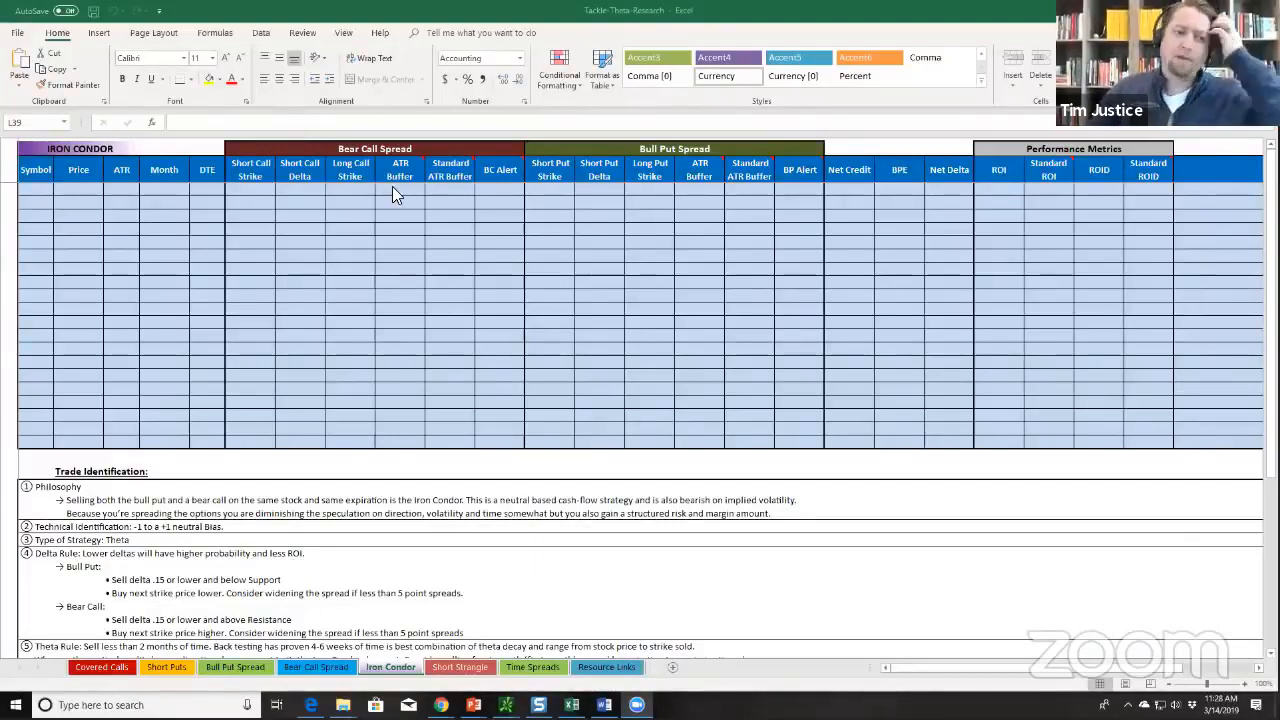
# - In the Tackle-Theta-Research workbook in Excel, list CAT, AMZN, RUT and DIA in the Iron Condor sheet's Symbol column
pyautogui.click(33, 191)
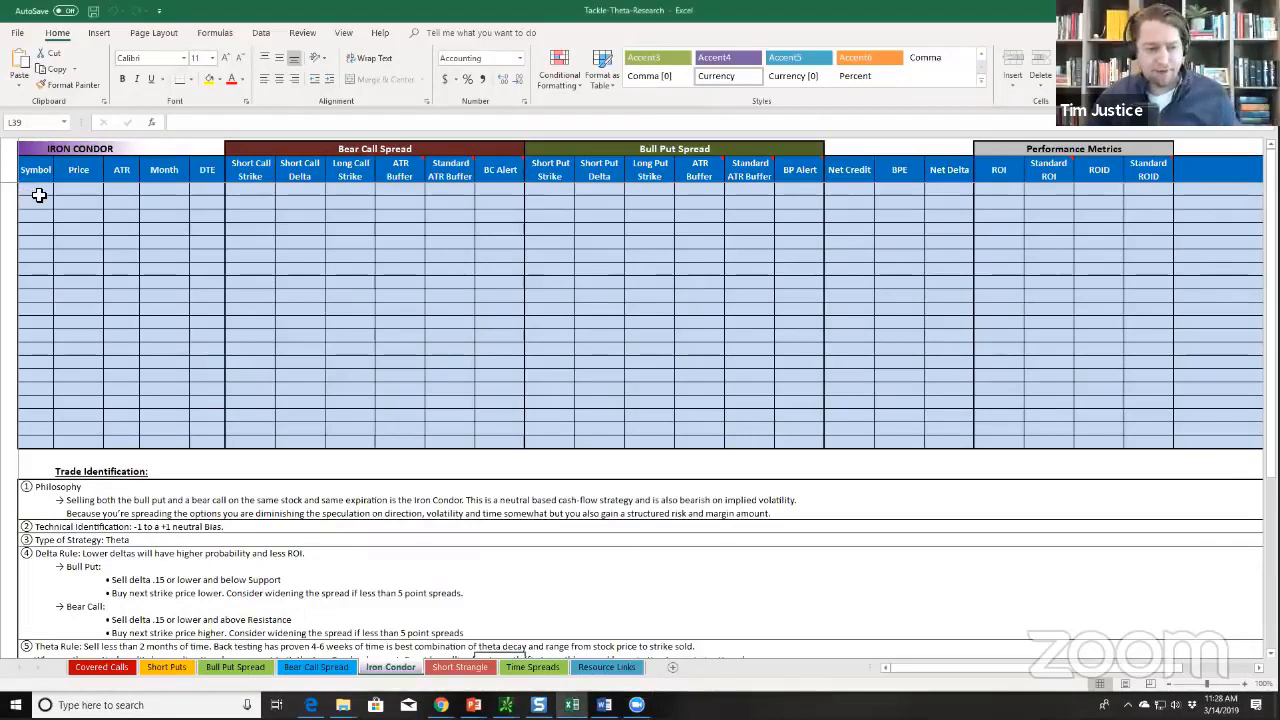
pyautogui.click(40, 193)
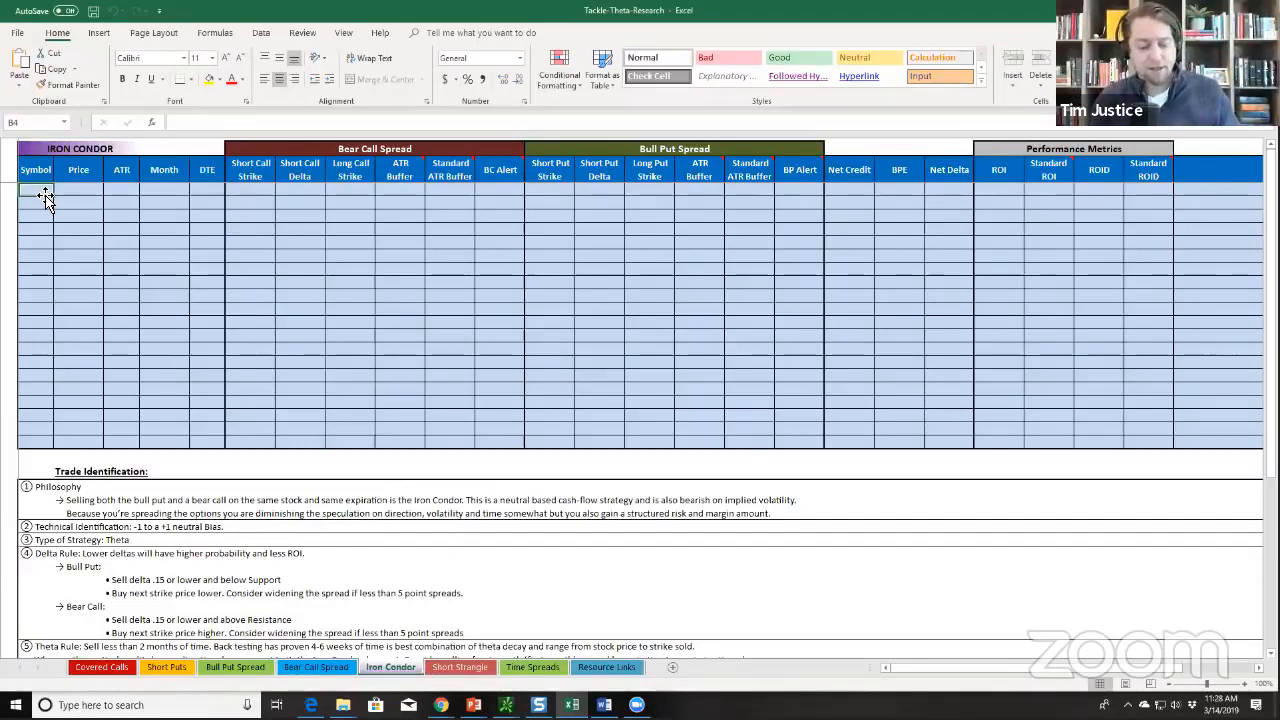
pyautogui.write('CAT')
pyautogui.press('Return')
pyautogui.write('AMZN')
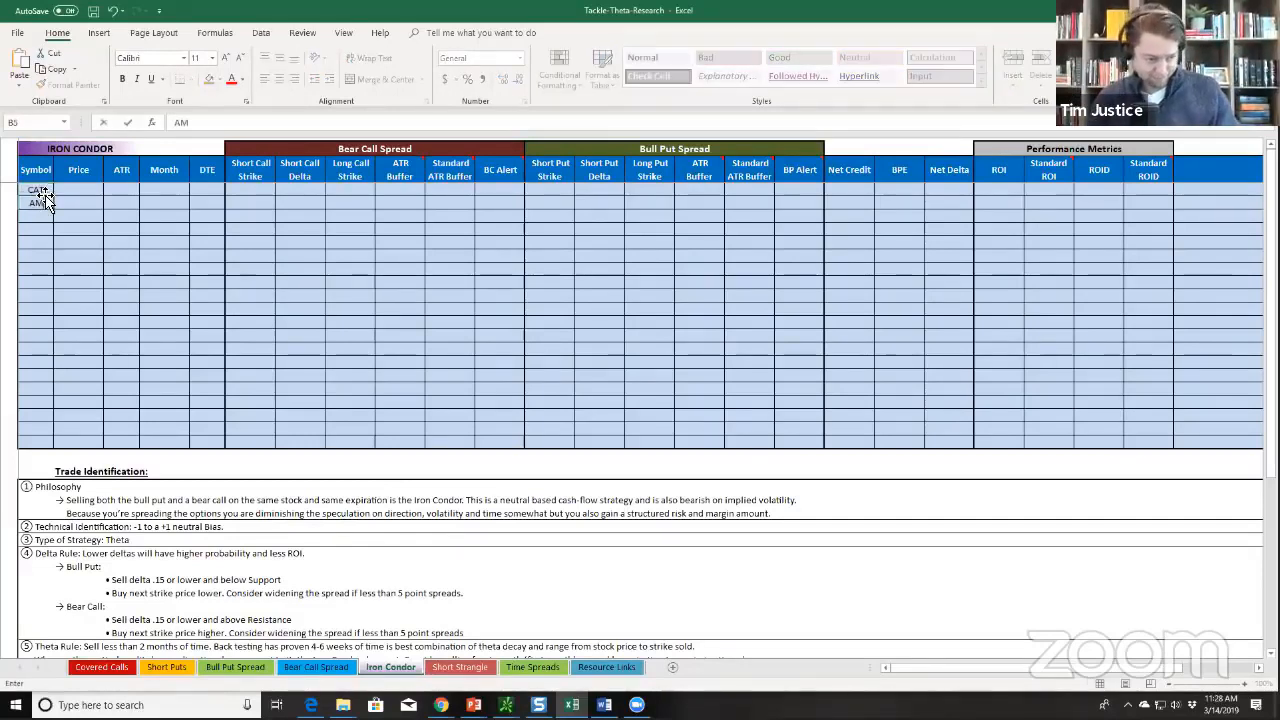
pyautogui.press('Return')
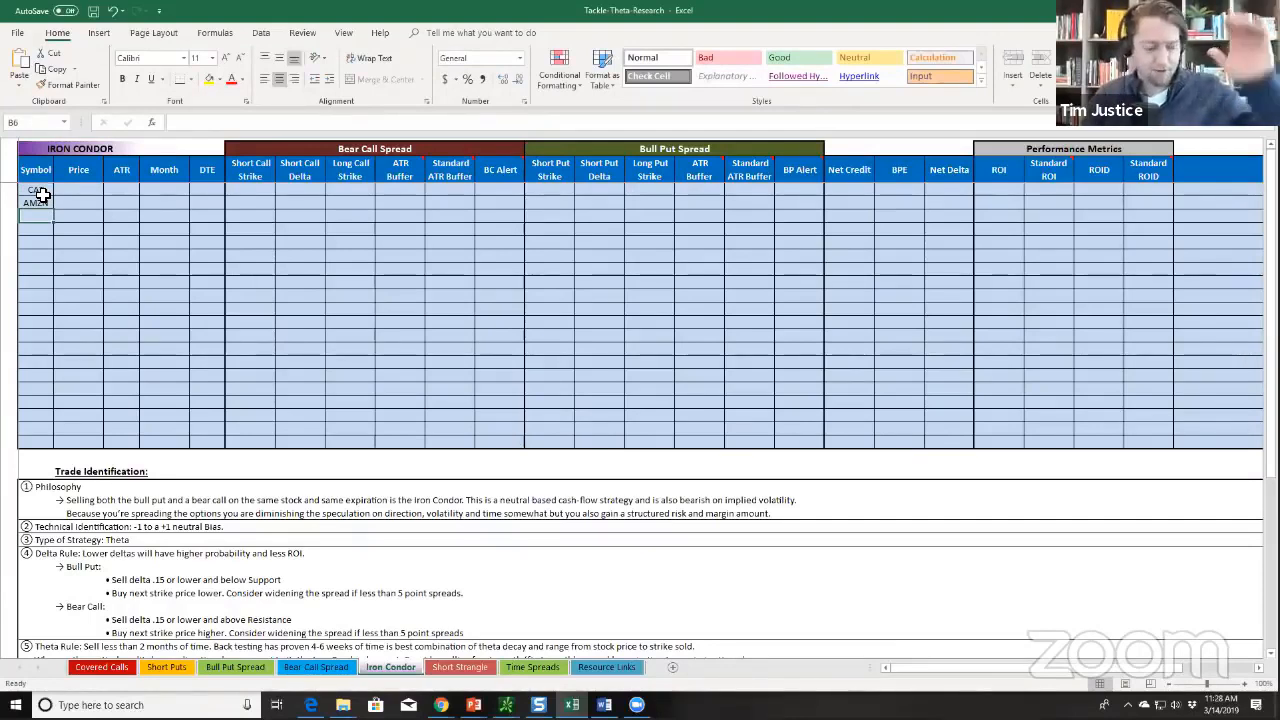
pyautogui.write('RUT')
pyautogui.press('Return')
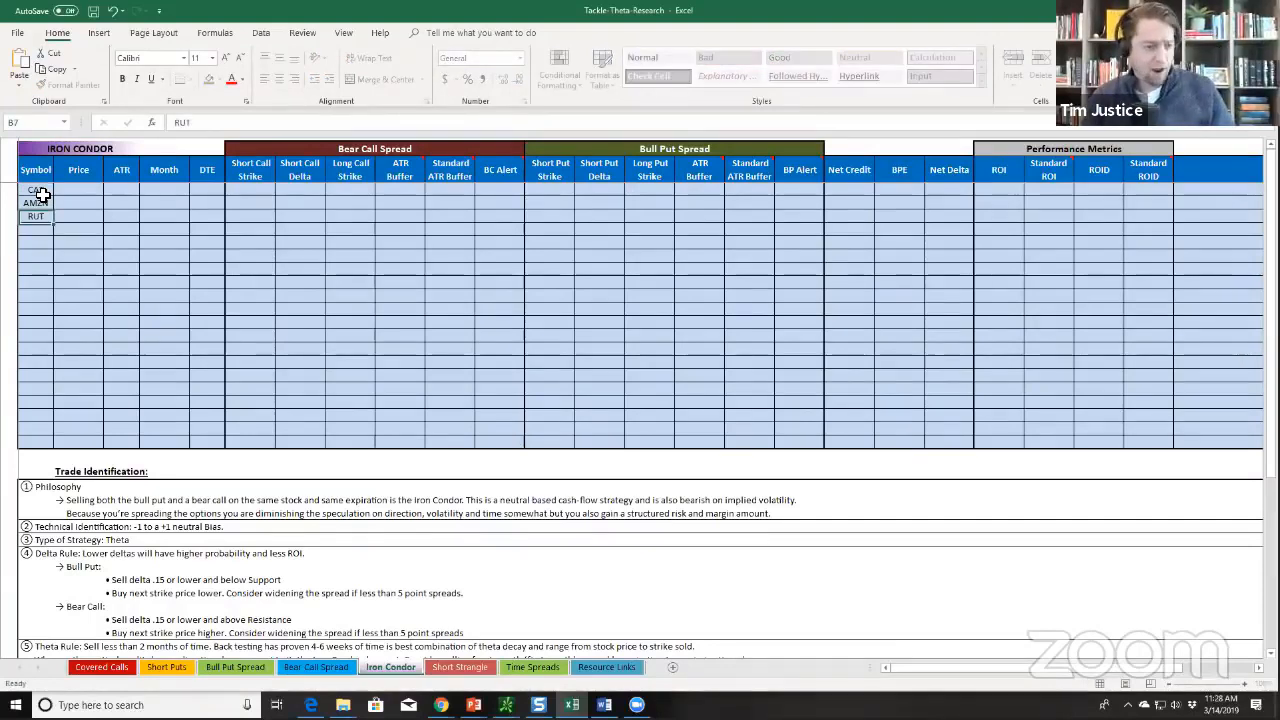
pyautogui.write('DIA')
pyautogui.press('Return')
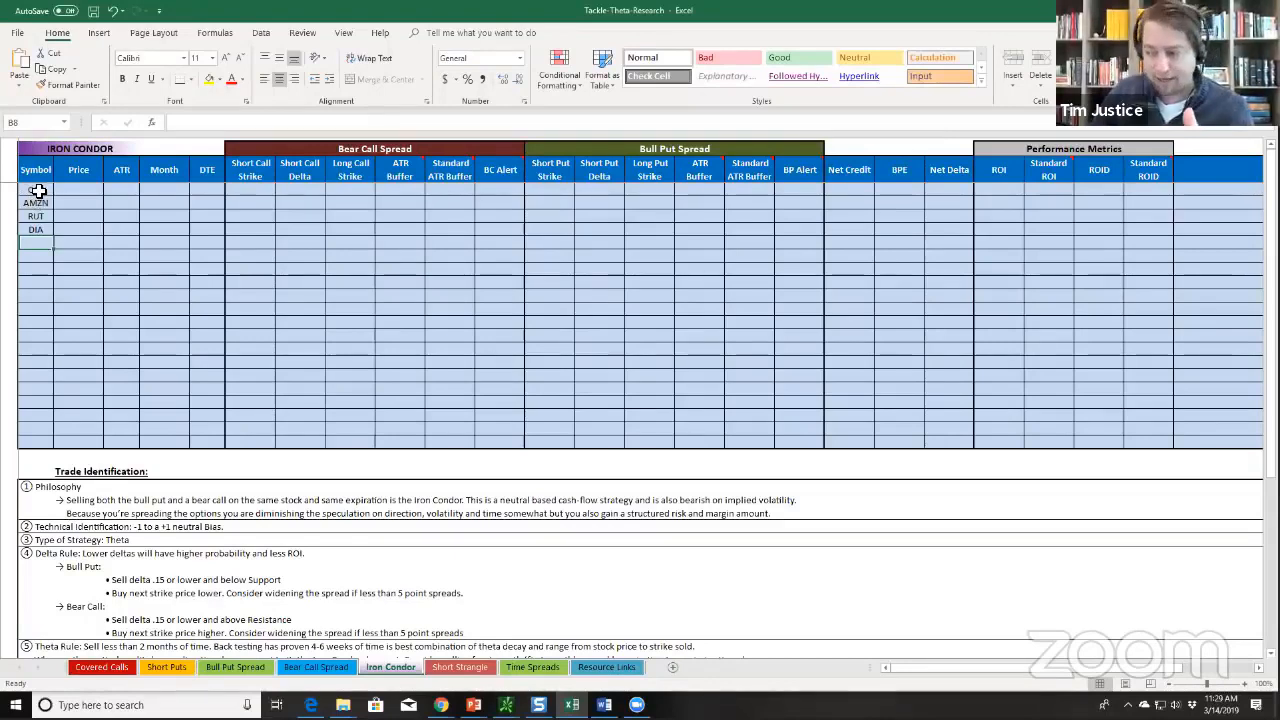
# - Fill in the CAT row with price 133.51, ATR 2.1, month APR and DTE 35
pyautogui.click(92, 190)
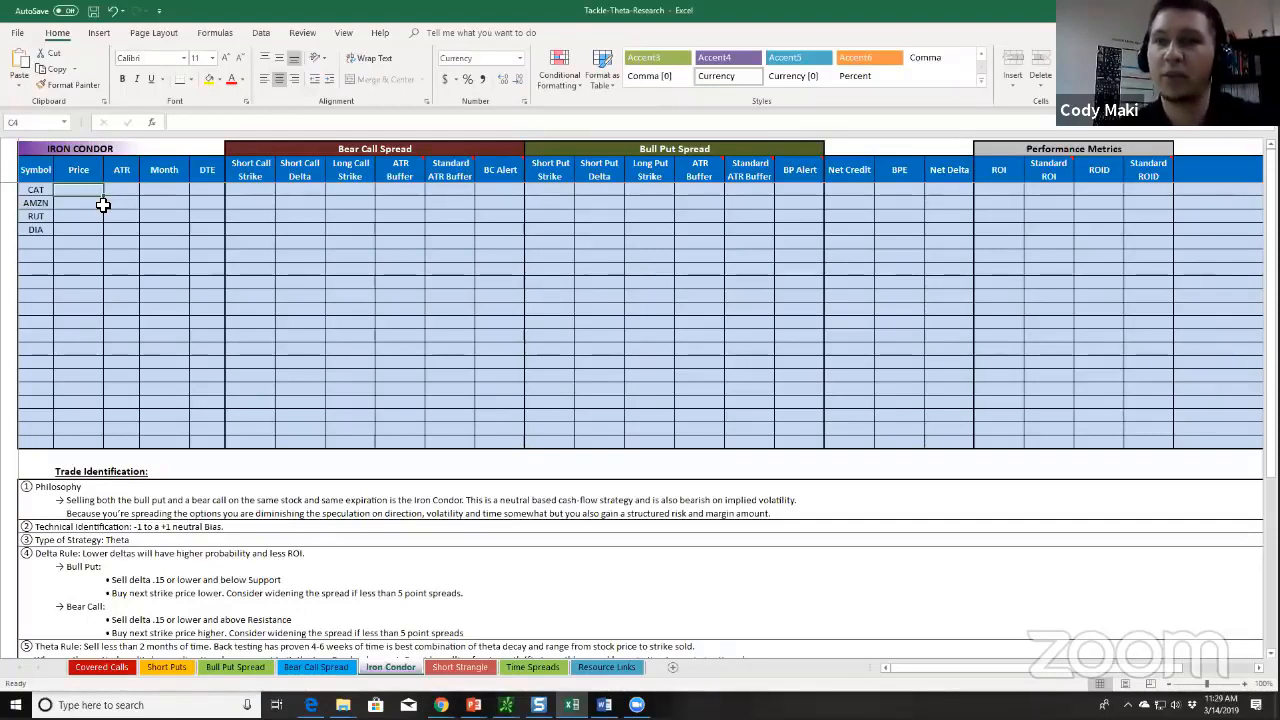
pyautogui.write('133.51')
pyautogui.press('Tab')
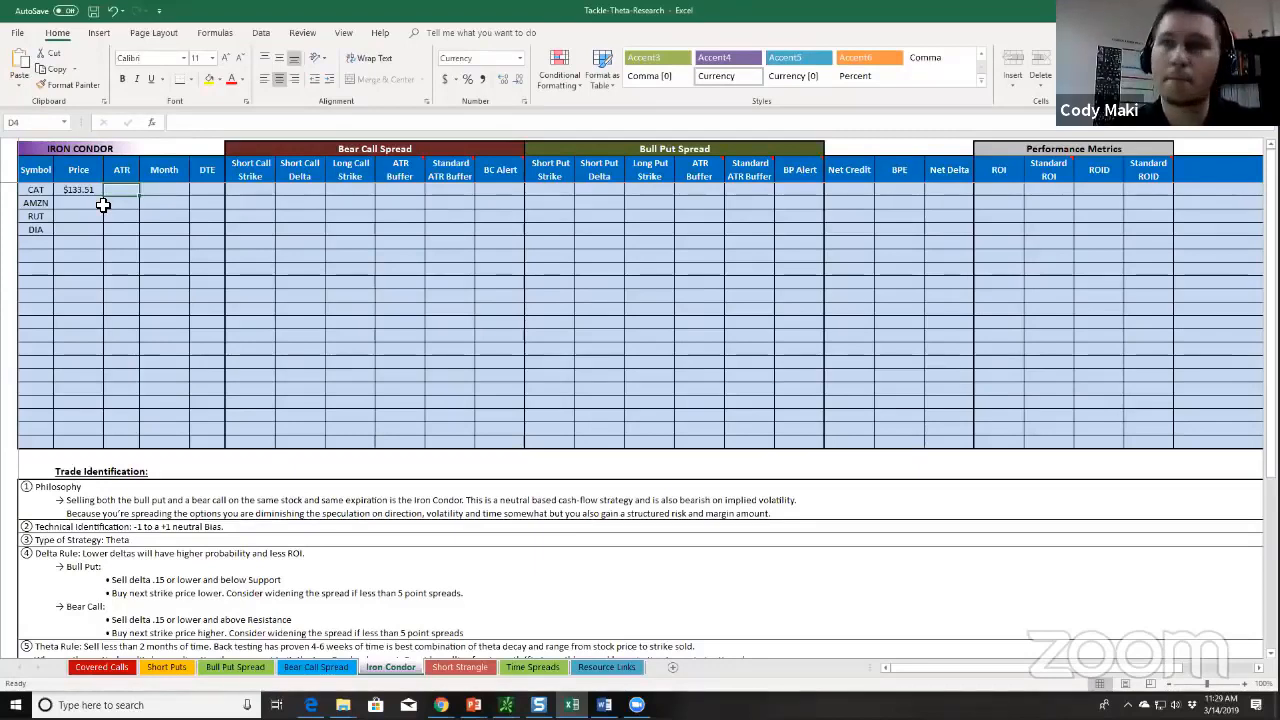
pyautogui.write('2.1')
pyautogui.press('Tab')
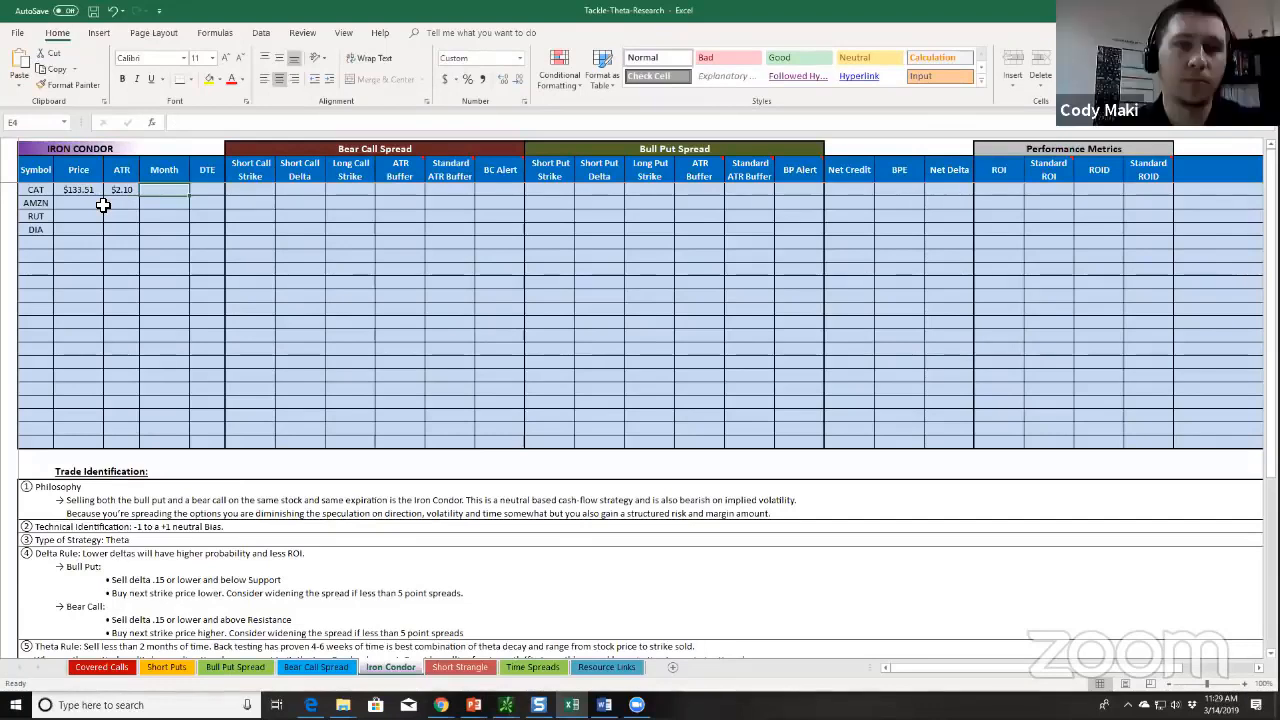
pyautogui.write('aP')
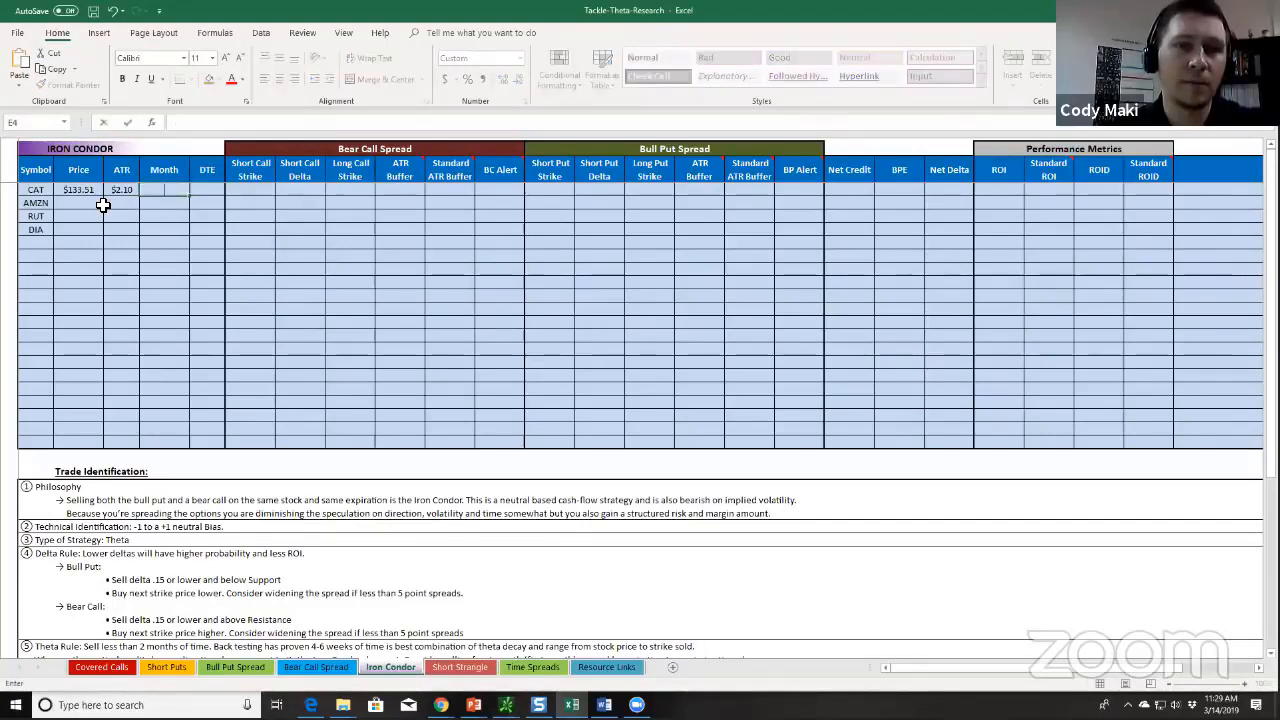
pyautogui.write('R')
pyautogui.press('Tab')
pyautogui.write('35')
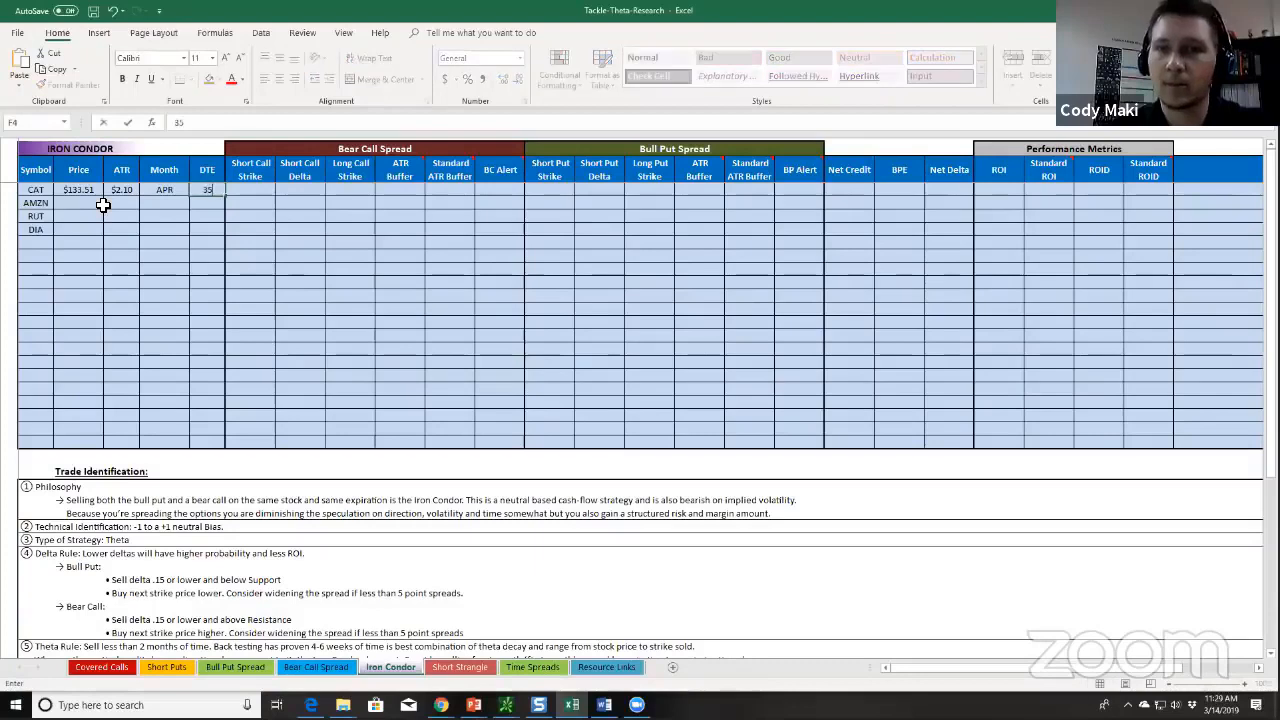
pyautogui.press('Tab')
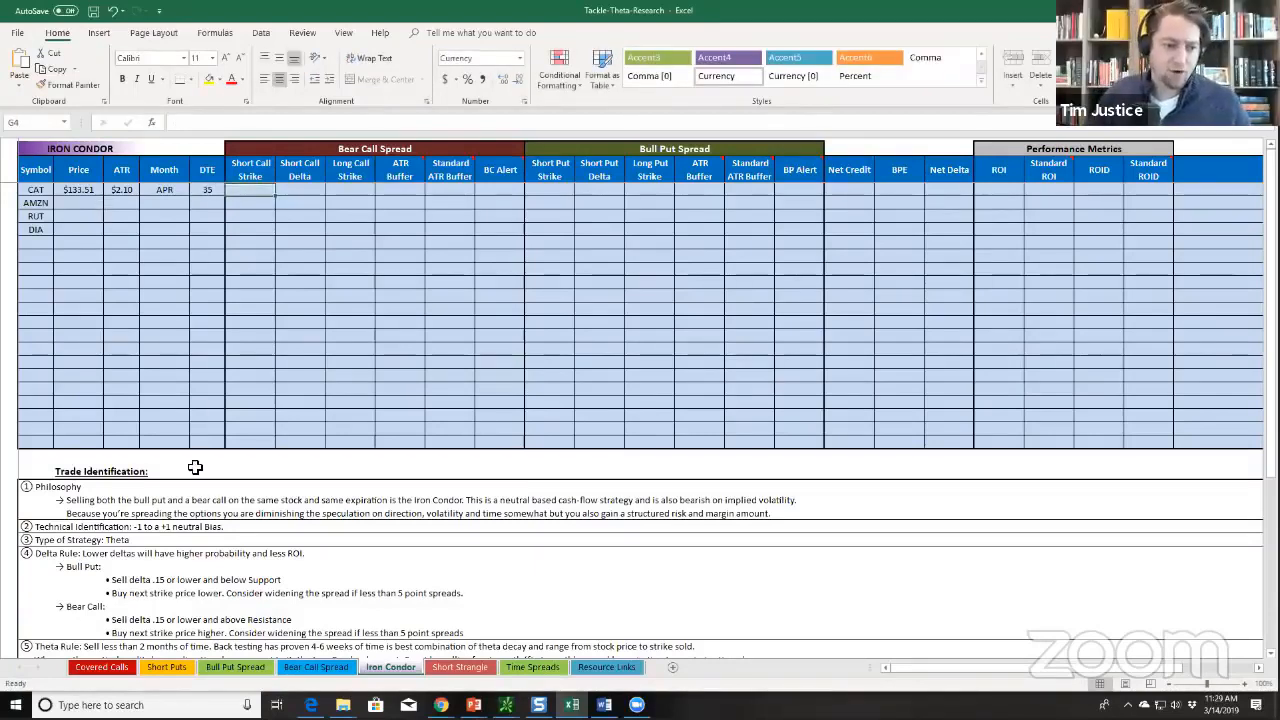
# - Review the Iron Condor trade identification rules below the table, from the philosophy to the exit targets
pyautogui.scroll(-1, 204, 533)
pyautogui.scroll(-4, 204, 533)
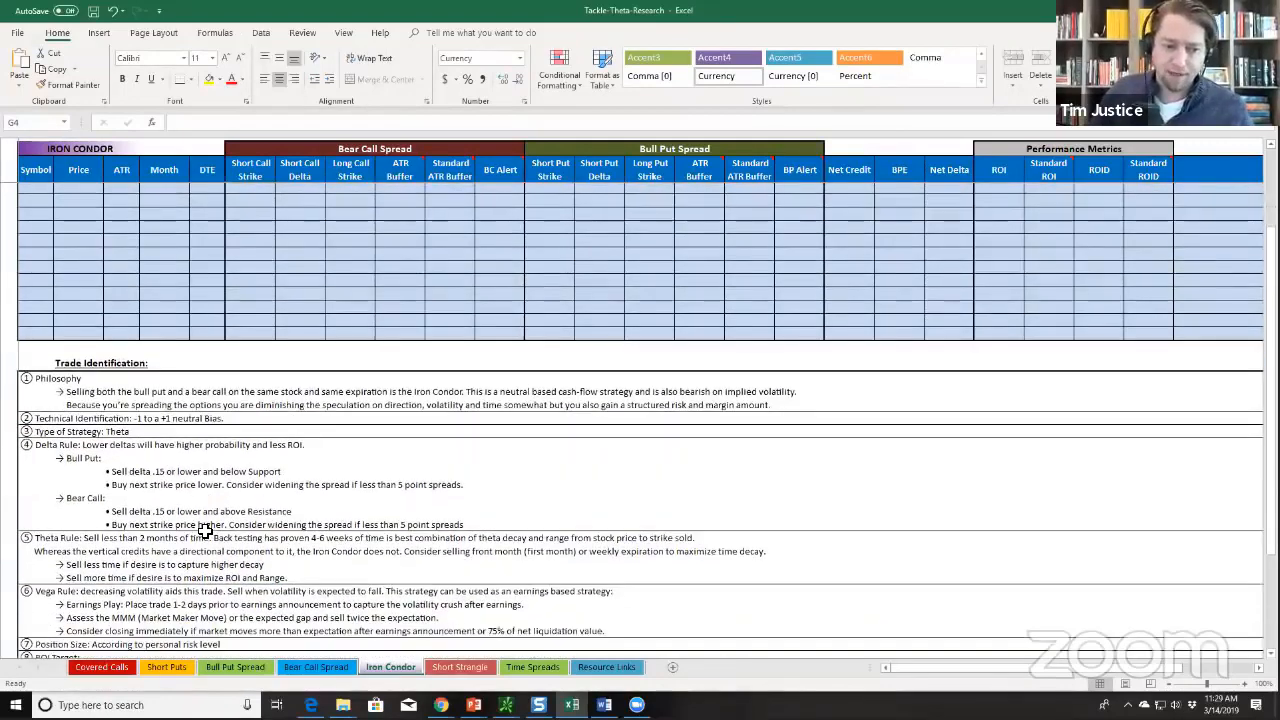
pyautogui.scroll(-2, 203, 491)
pyautogui.scroll(-2, 206, 494)
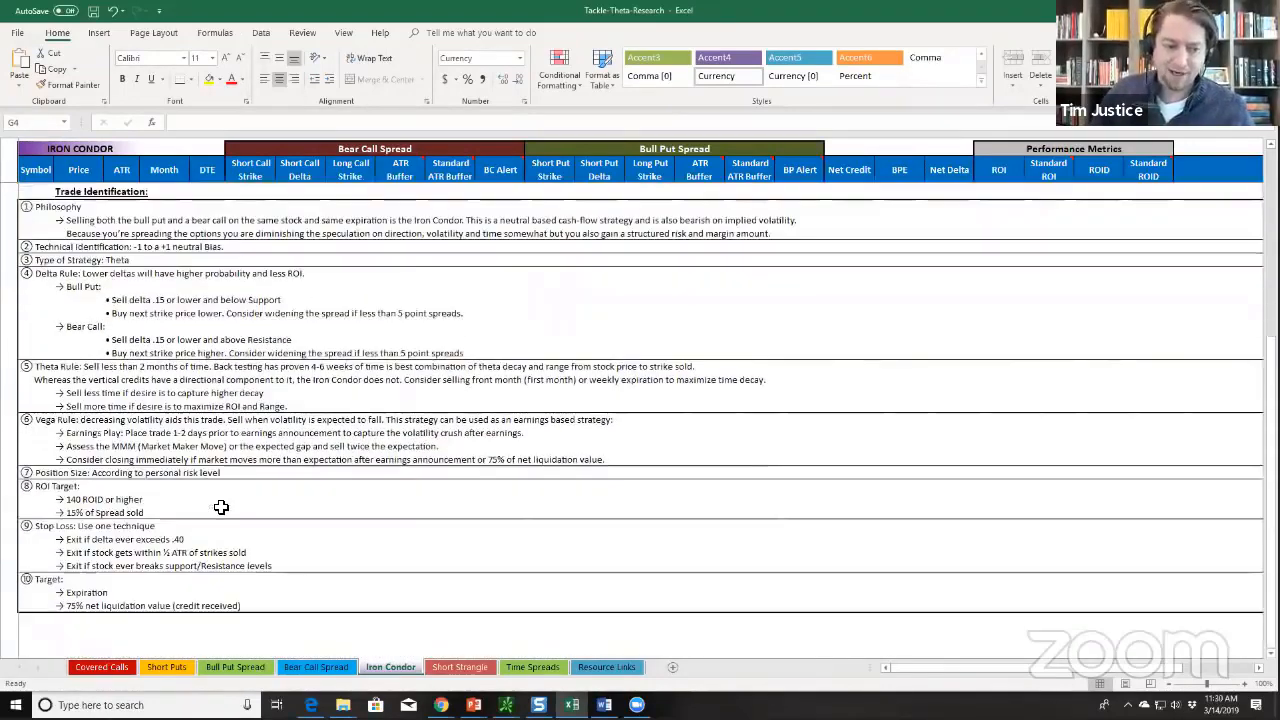
pyautogui.scroll(8, 221, 507)
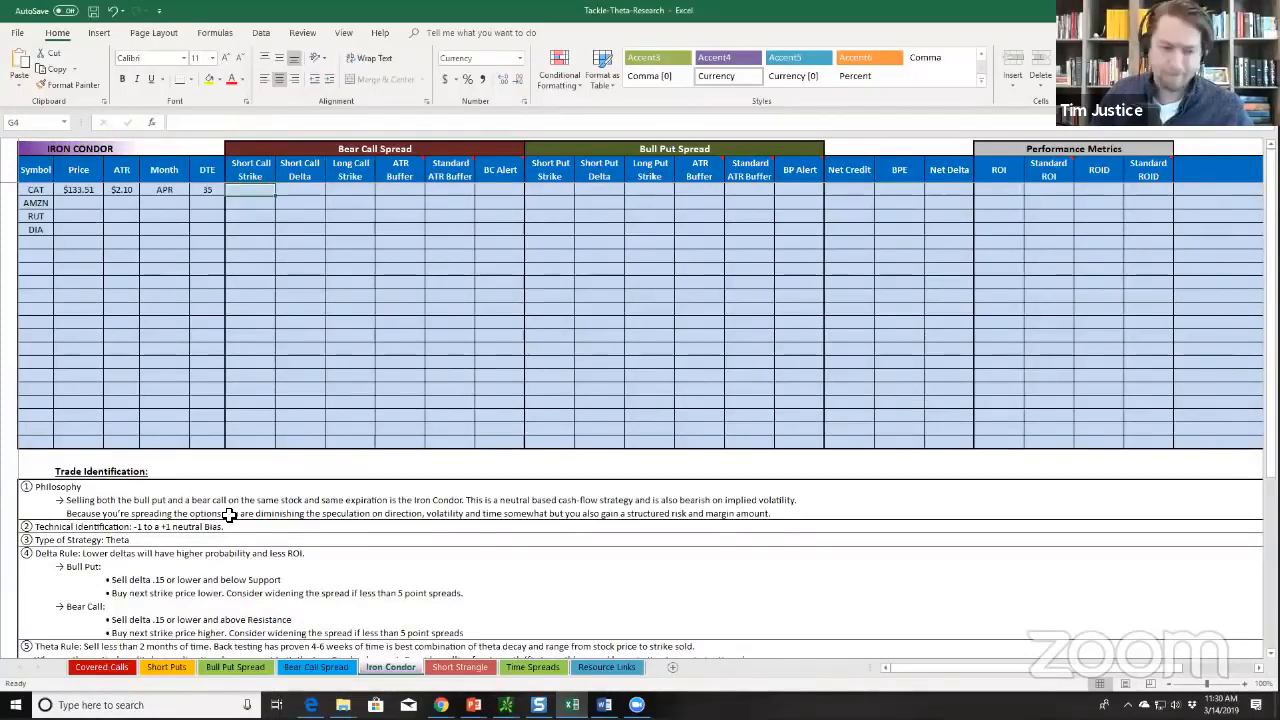
pyautogui.scroll(-2, 229, 515)
pyautogui.scroll(2, 229, 515)
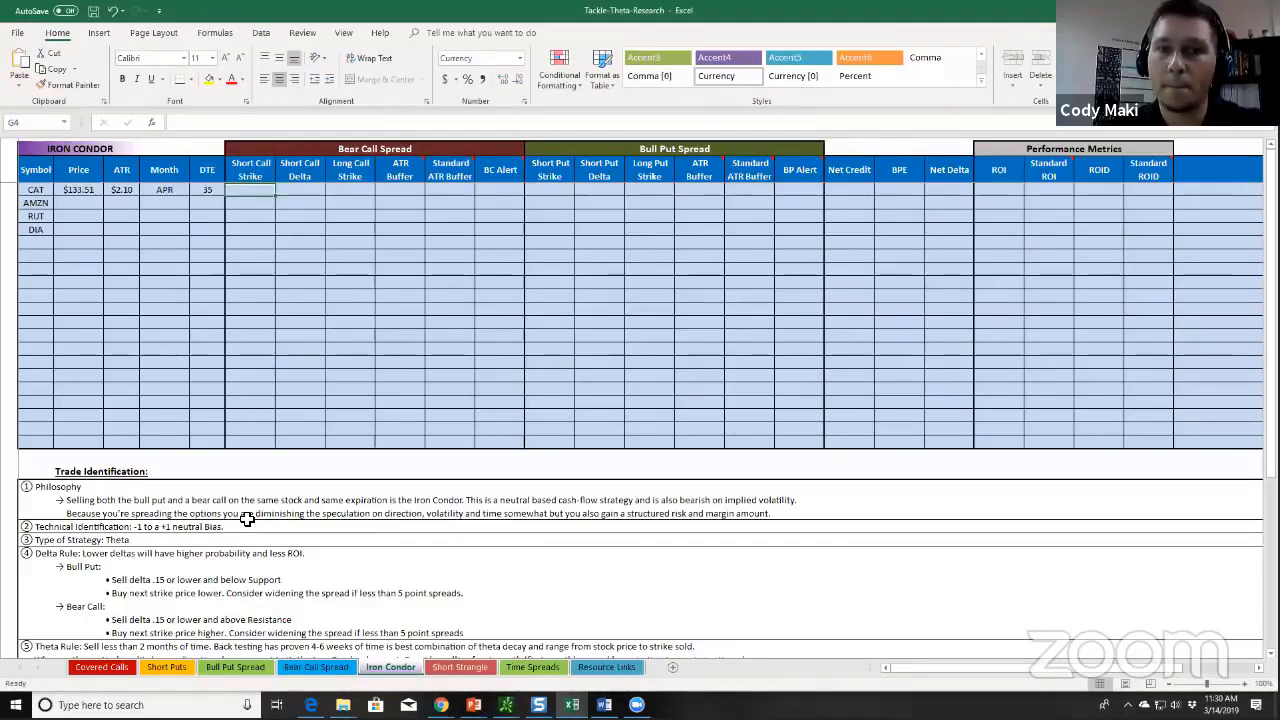
# - For CAT's bear call spread, set the short call strike to 150 and the long call strike to 155
pyautogui.write('1')
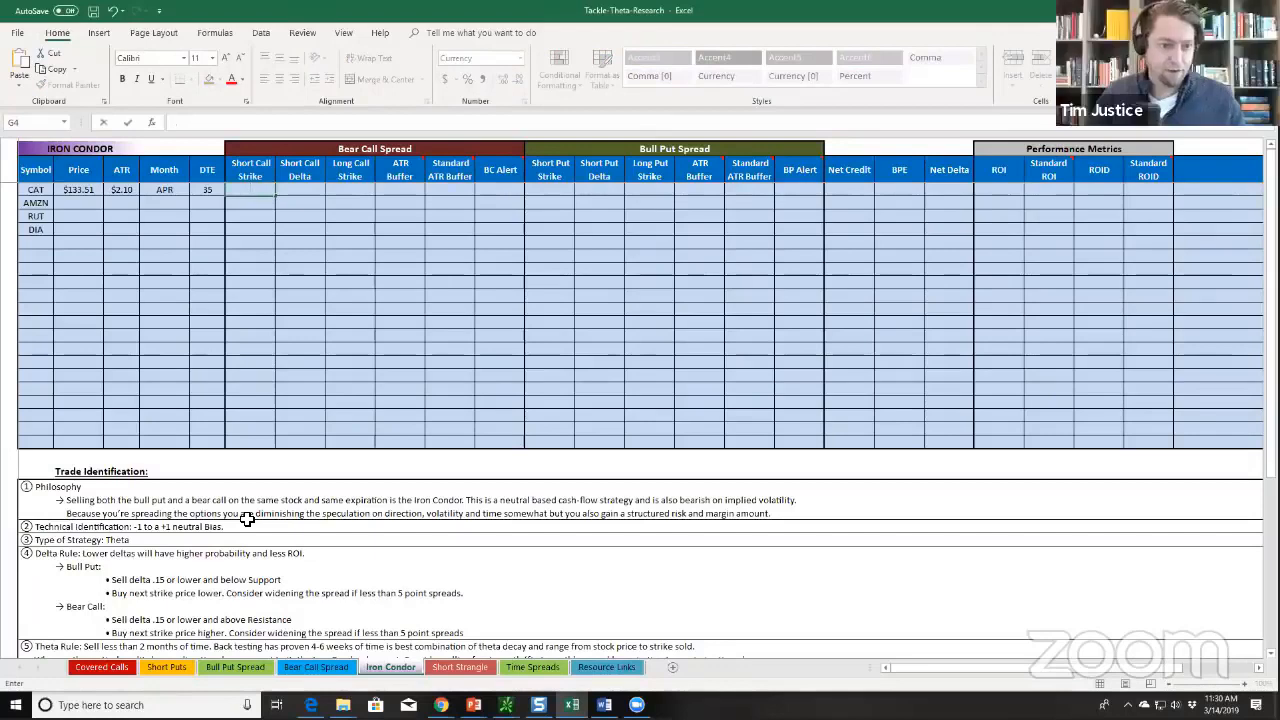
pyautogui.write('50')
pyautogui.press('Tab')
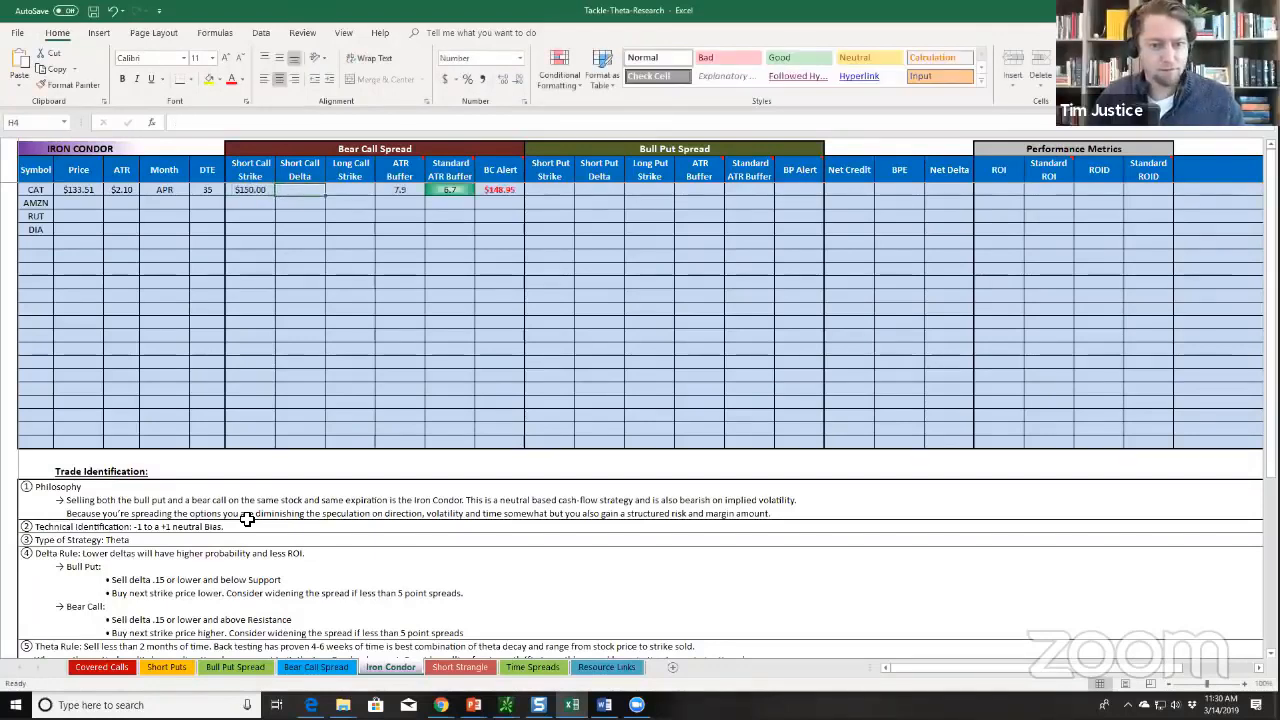
pyautogui.press('Tab')
pyautogui.write('155')
pyautogui.press('Tab')
pyautogui.press('Tab')
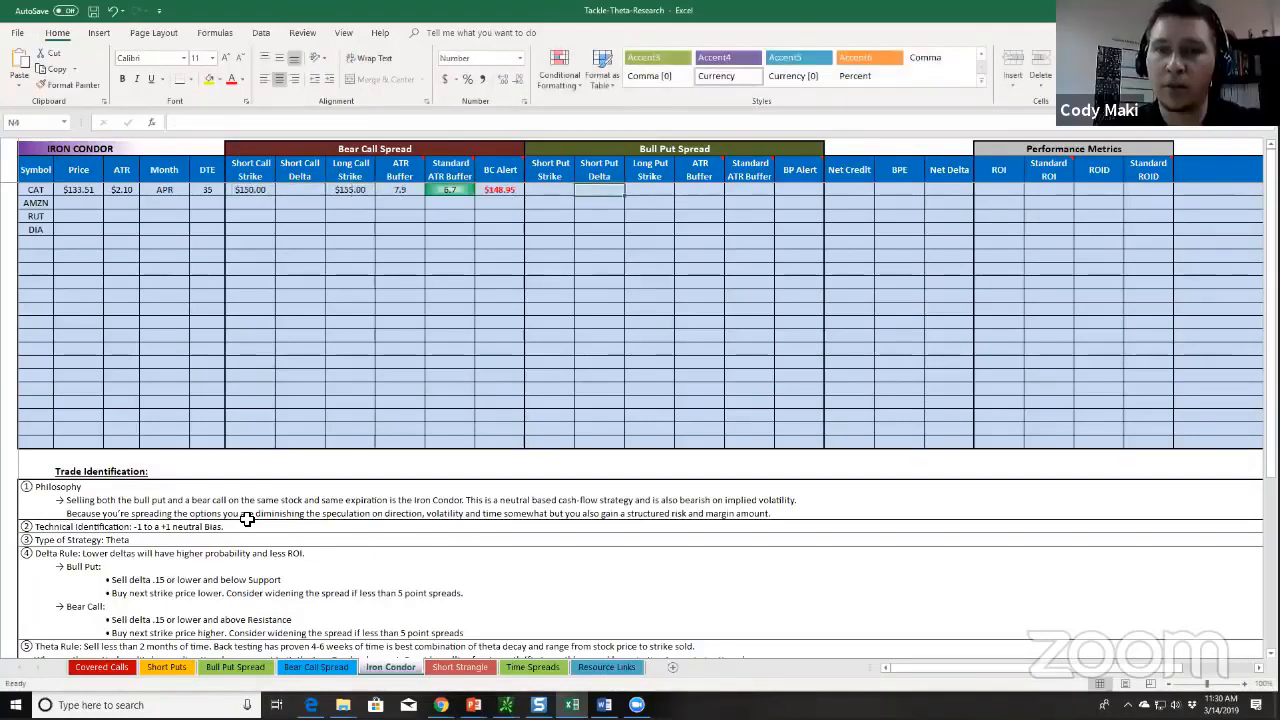
# - For CAT's bull put spread, set the short put strike to 120 and the long put strike to 115
pyautogui.hotkey('shift', 'Tab')
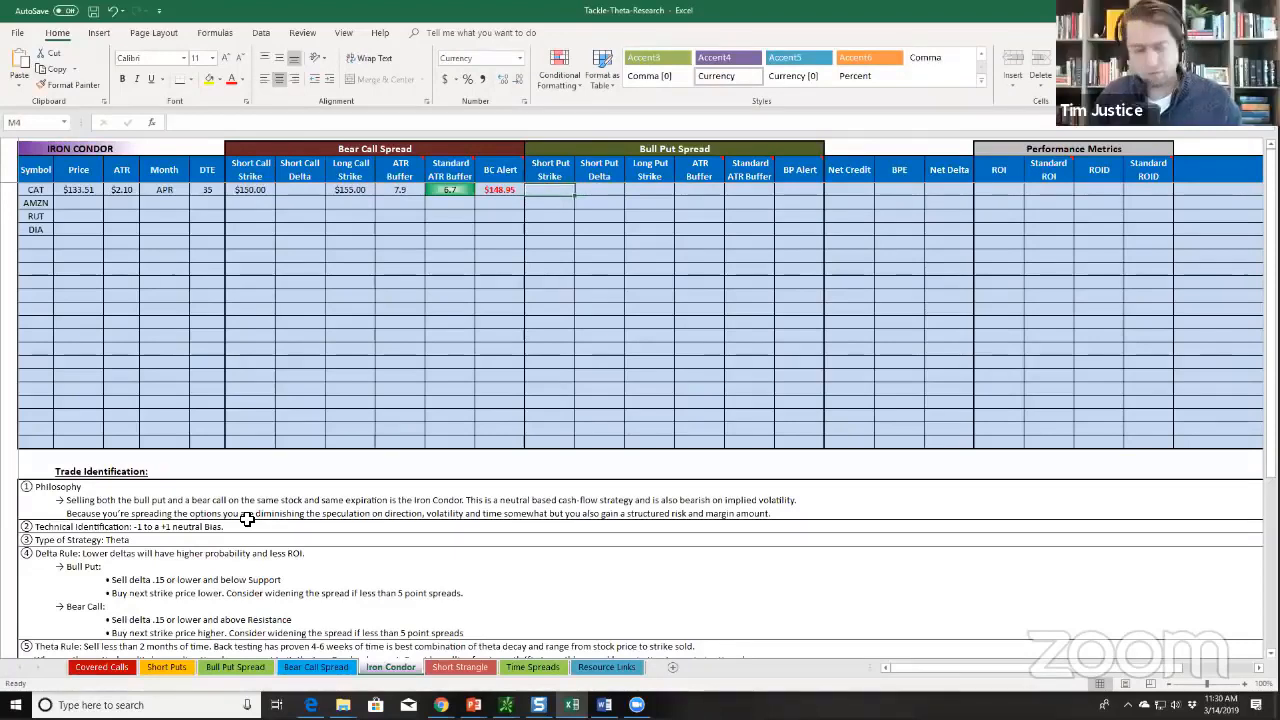
pyautogui.write('120')
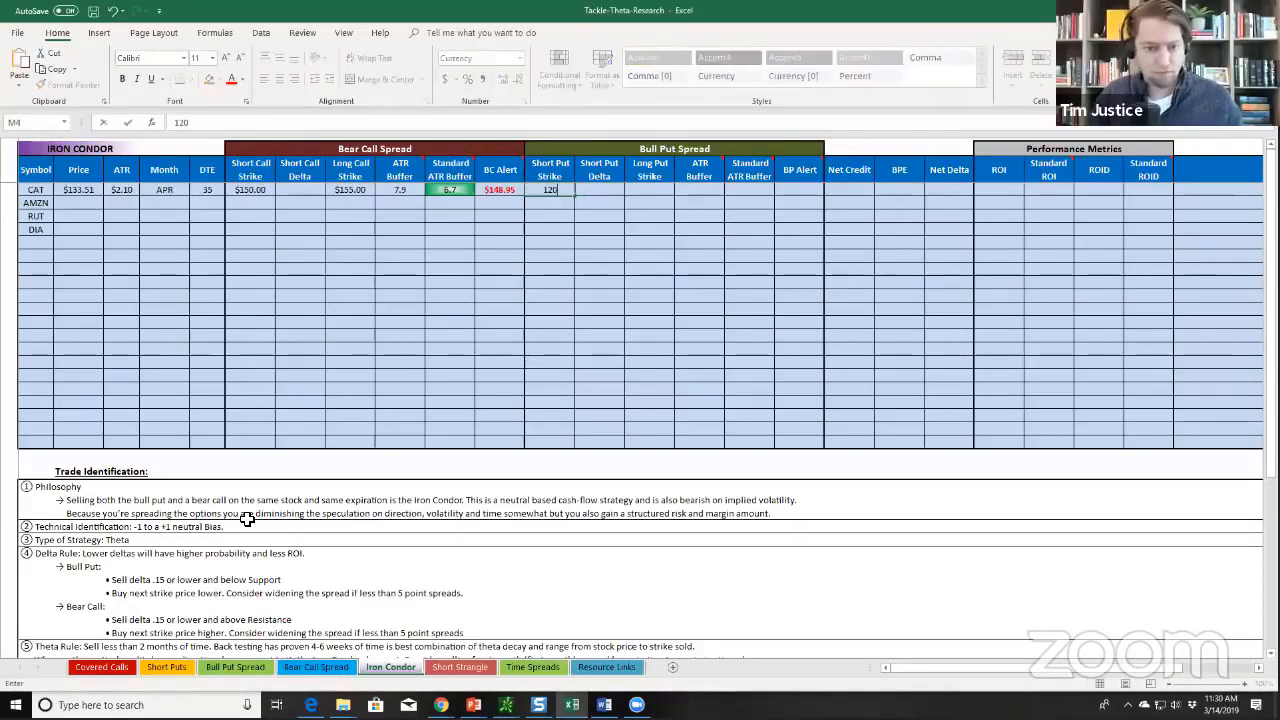
pyautogui.press('Tab')
pyautogui.press('Tab')
pyautogui.write('1')
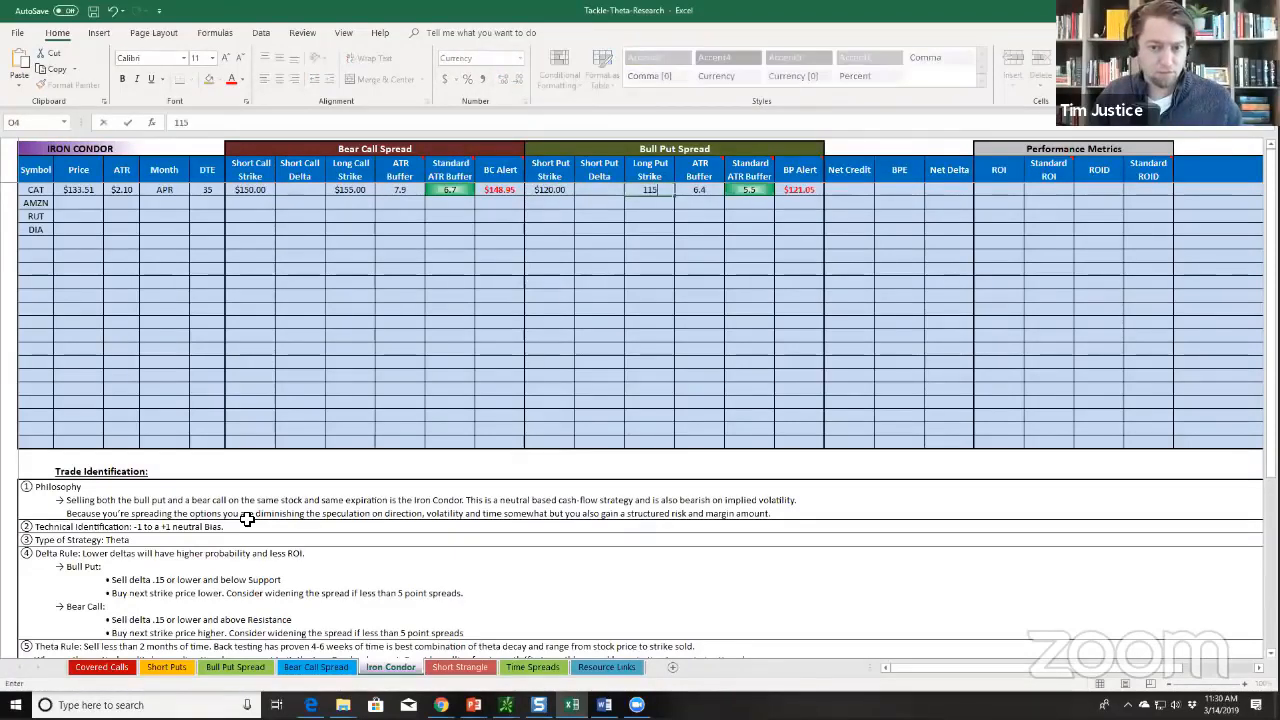
# - Enter 0.10 as the short call delta in CAT's bear call spread
pyautogui.press('Left')
pyautogui.press('Left')
pyautogui.press('Left')
pyautogui.press('Left')
pyautogui.press('Left')
pyautogui.press('Left')
pyautogui.press('Left')
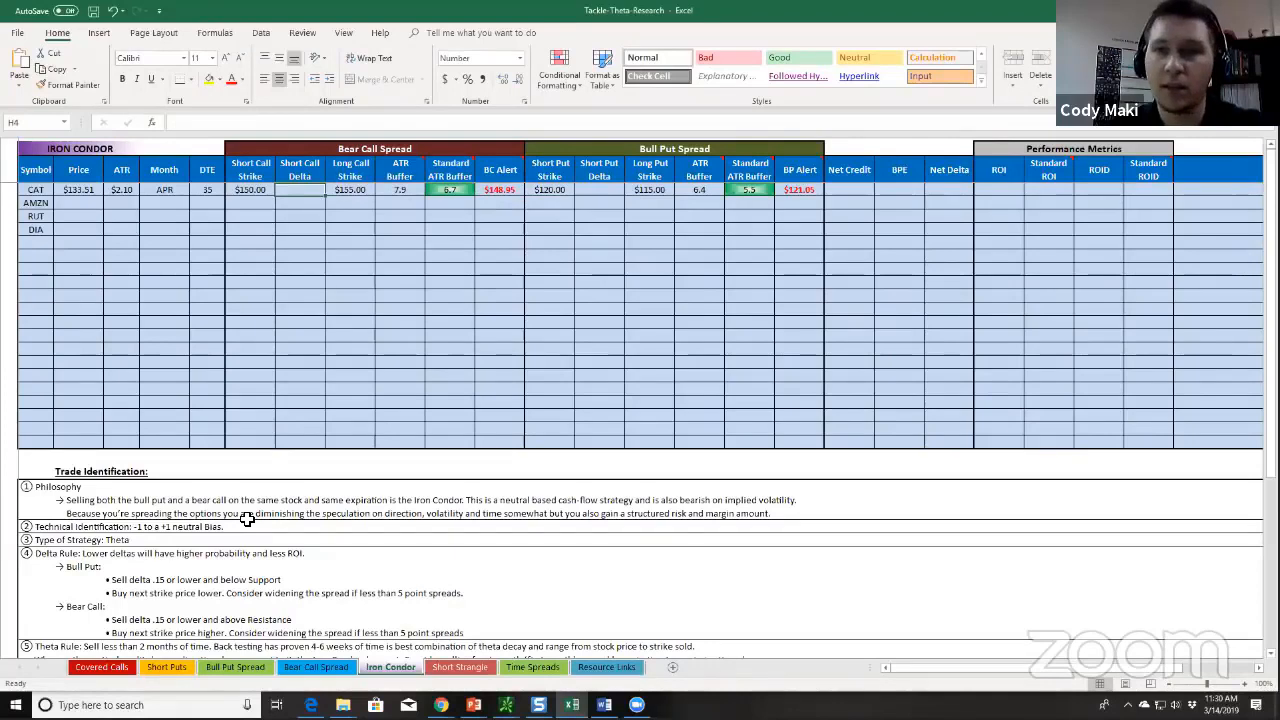
pyautogui.write('.10')
# - Enter 0.09 as CAT's short put delta and move on to the row's net credit cell
pyautogui.press('Right')
pyautogui.press('Right')
pyautogui.press('Right')
pyautogui.press('Right')
pyautogui.press('Right')
pyautogui.press('Right')
pyautogui.press('Right')
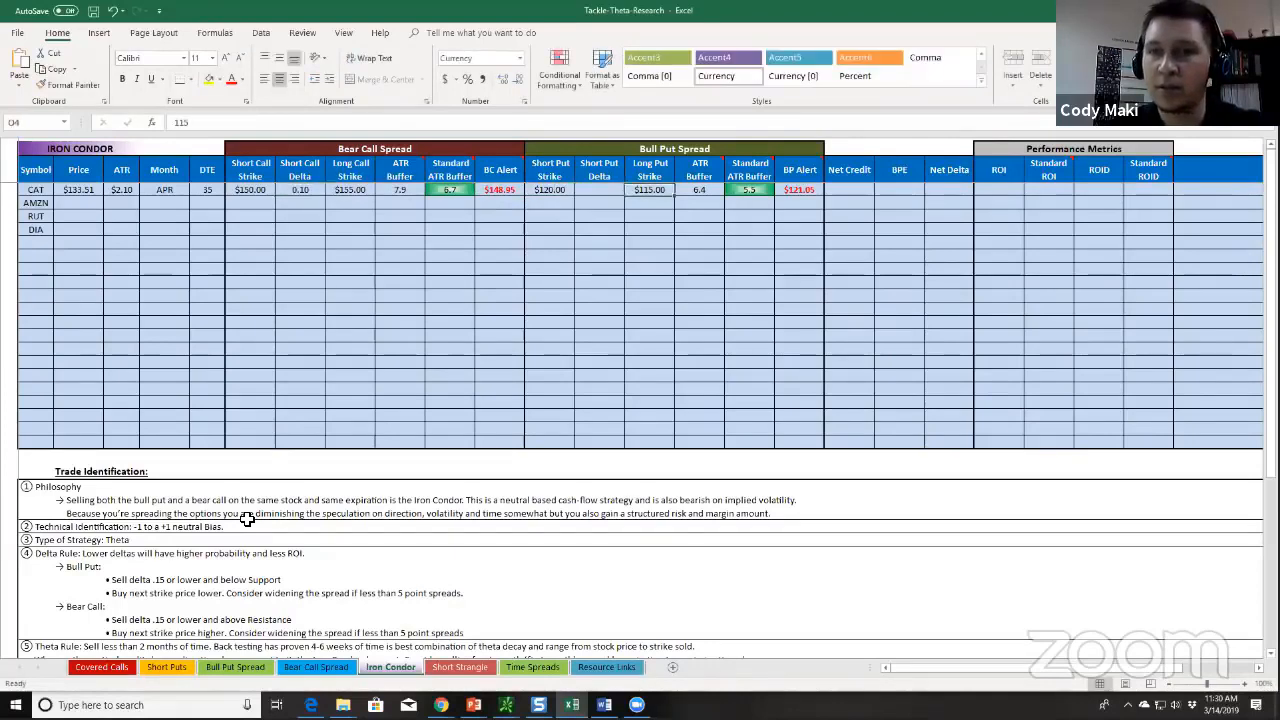
pyautogui.press('Left')
pyautogui.write('.09')
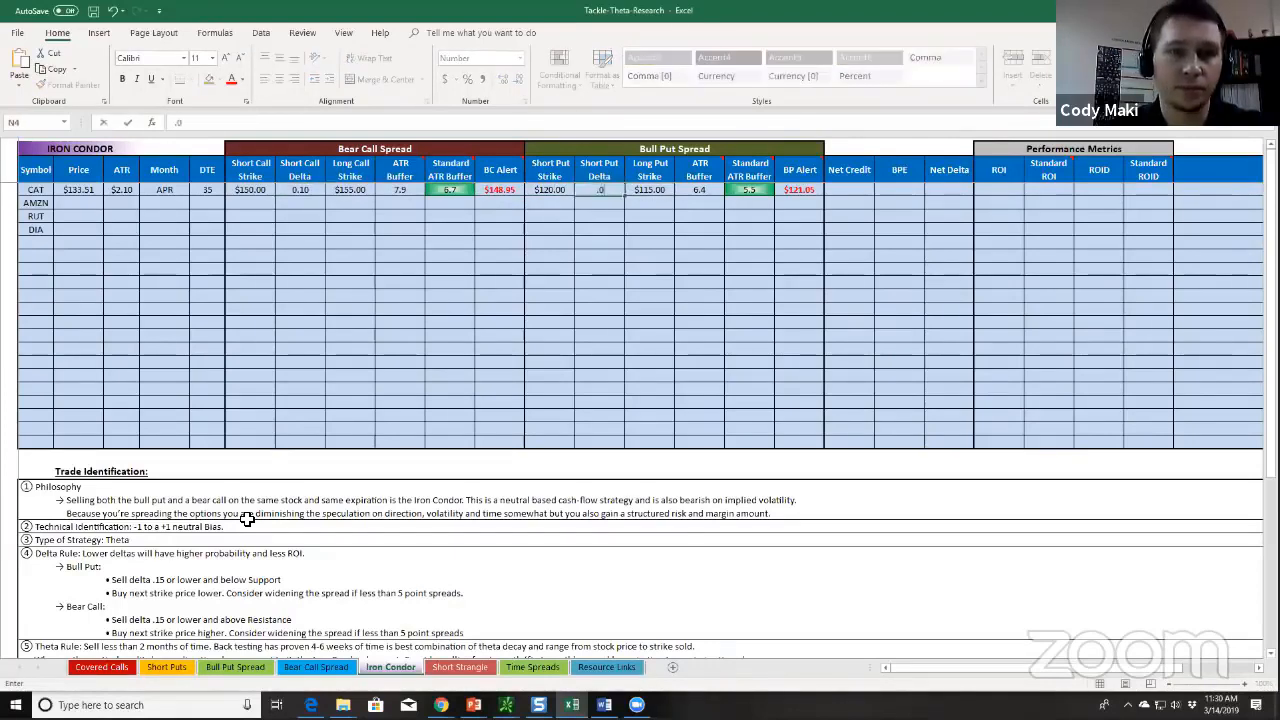
pyautogui.press('Right')
pyautogui.press('Right')
pyautogui.press('Right')
pyautogui.press('Right')
pyautogui.press('Right')
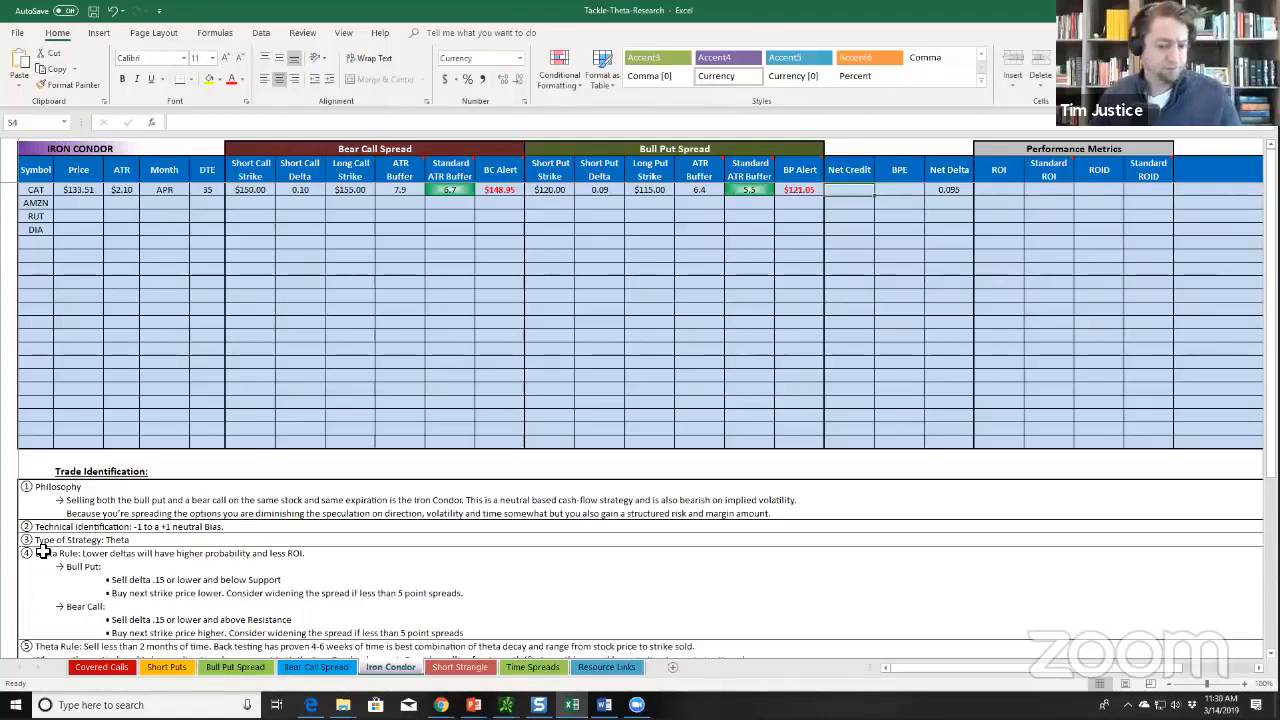
# - Switch to Paint and start a text box near the top of the blank canvas
pyautogui.press('super+s')
pyautogui.write('paint')
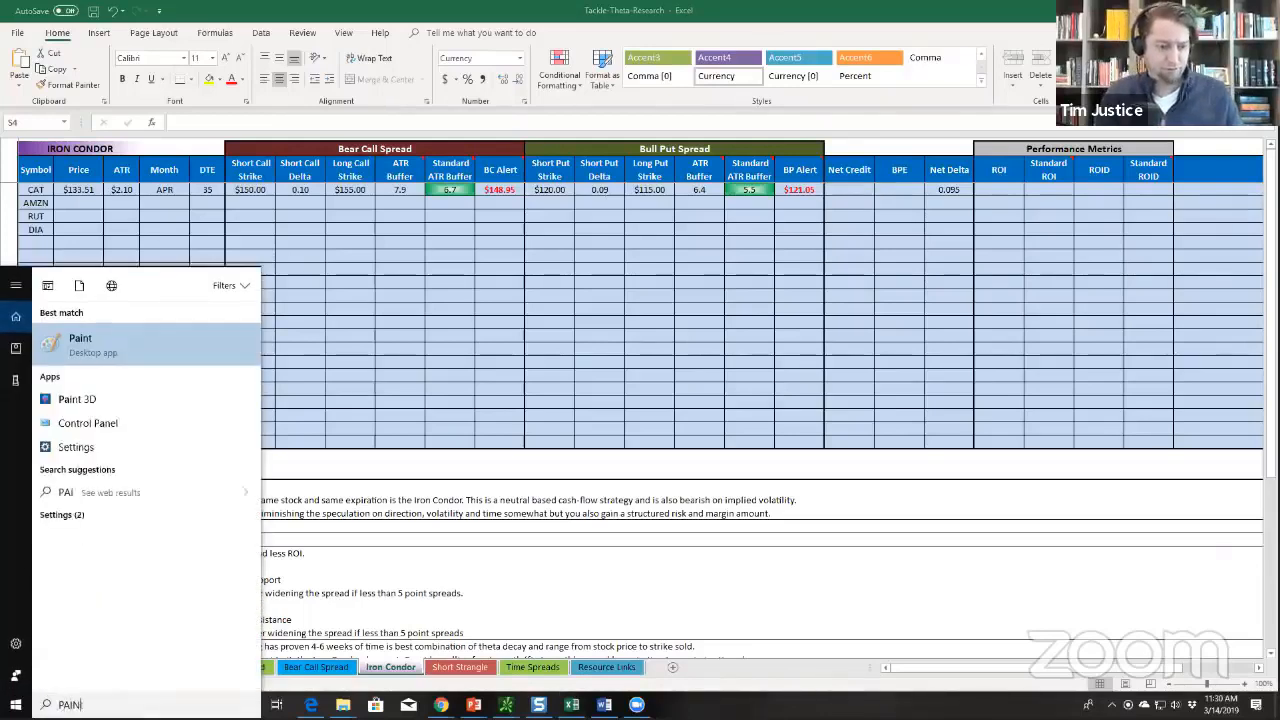
pyautogui.press('Return')
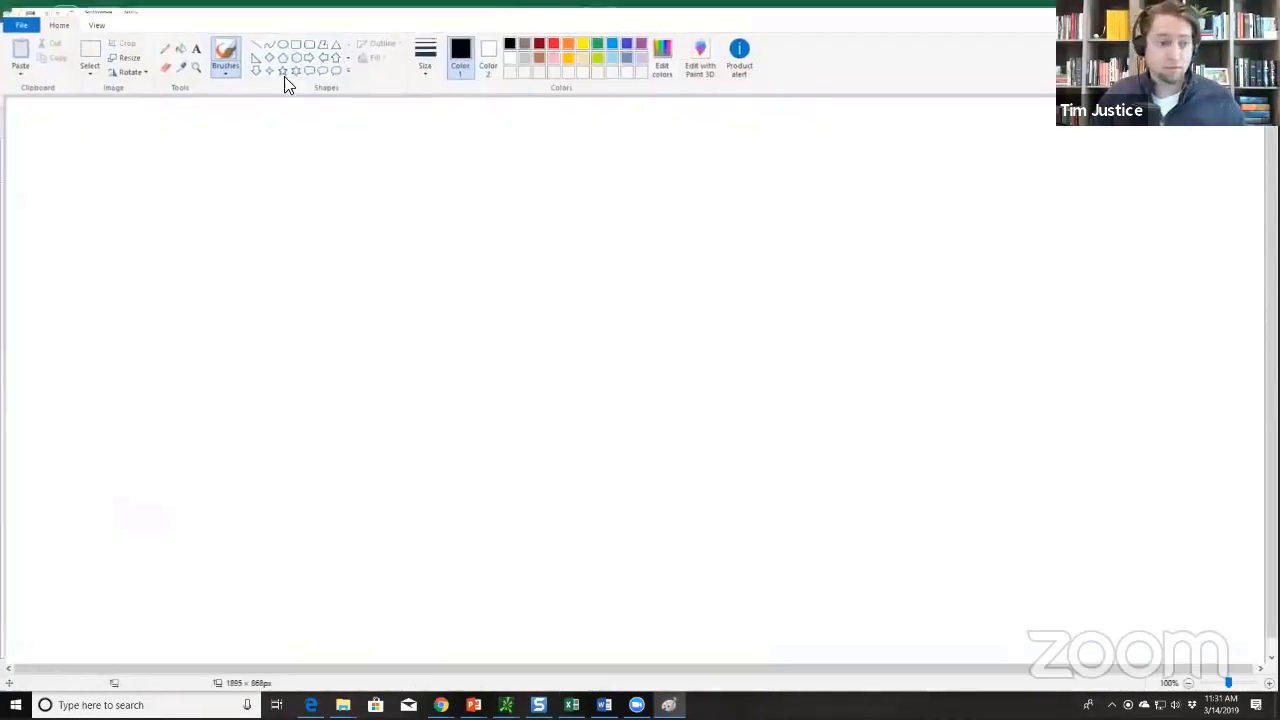
pyautogui.click(196, 48)
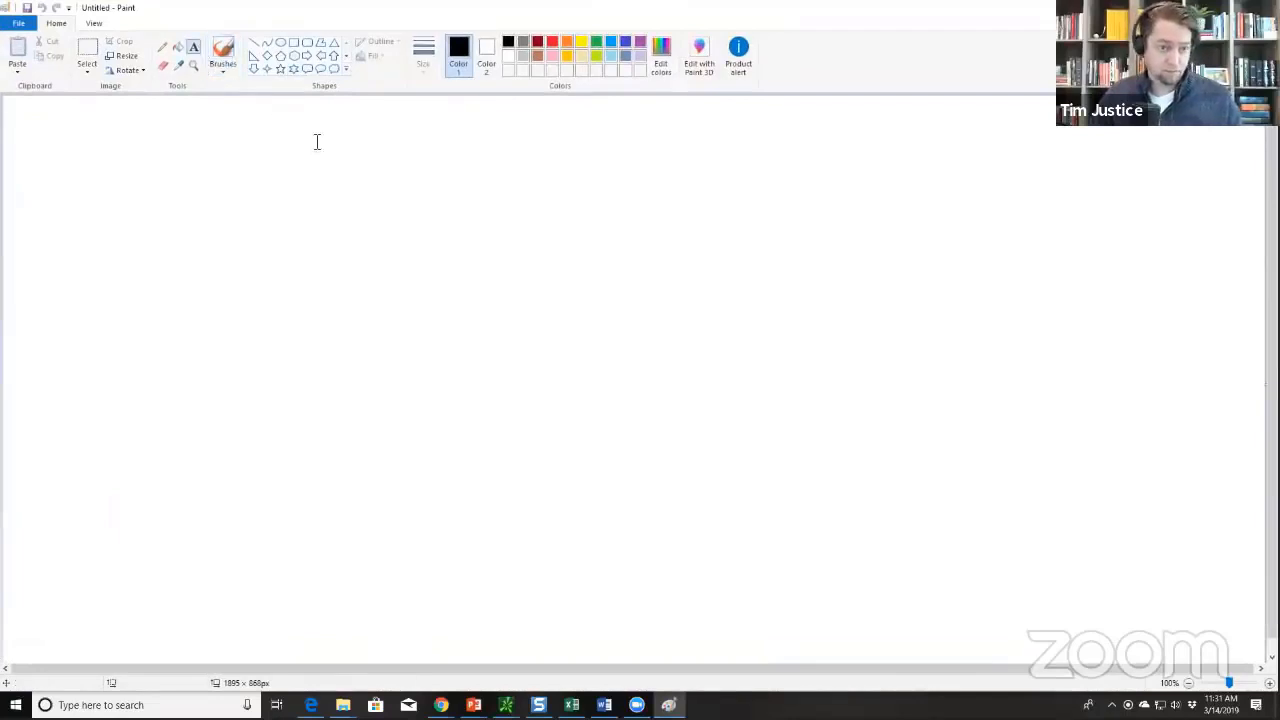
pyautogui.click(377, 167)
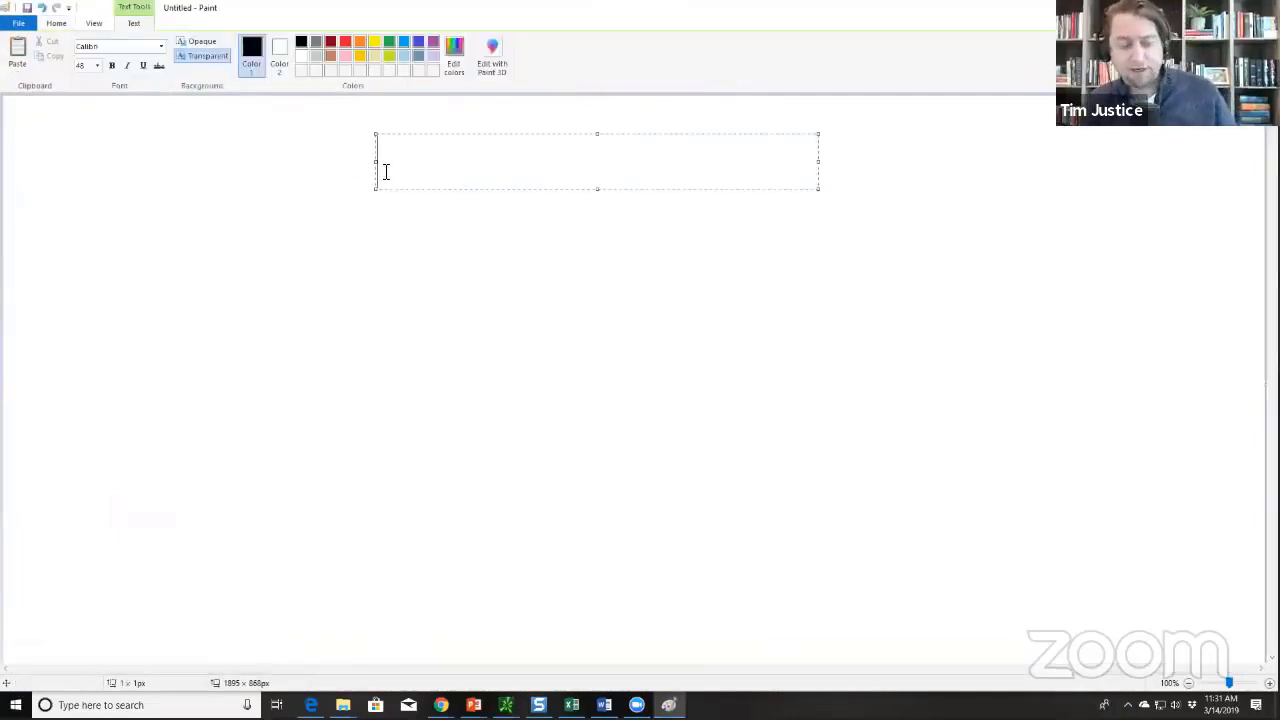
pyautogui.write('STAR')
pyautogui.press('BackSpace')
pyautogui.press('BackSpace')
pyautogui.press('BackSpace')
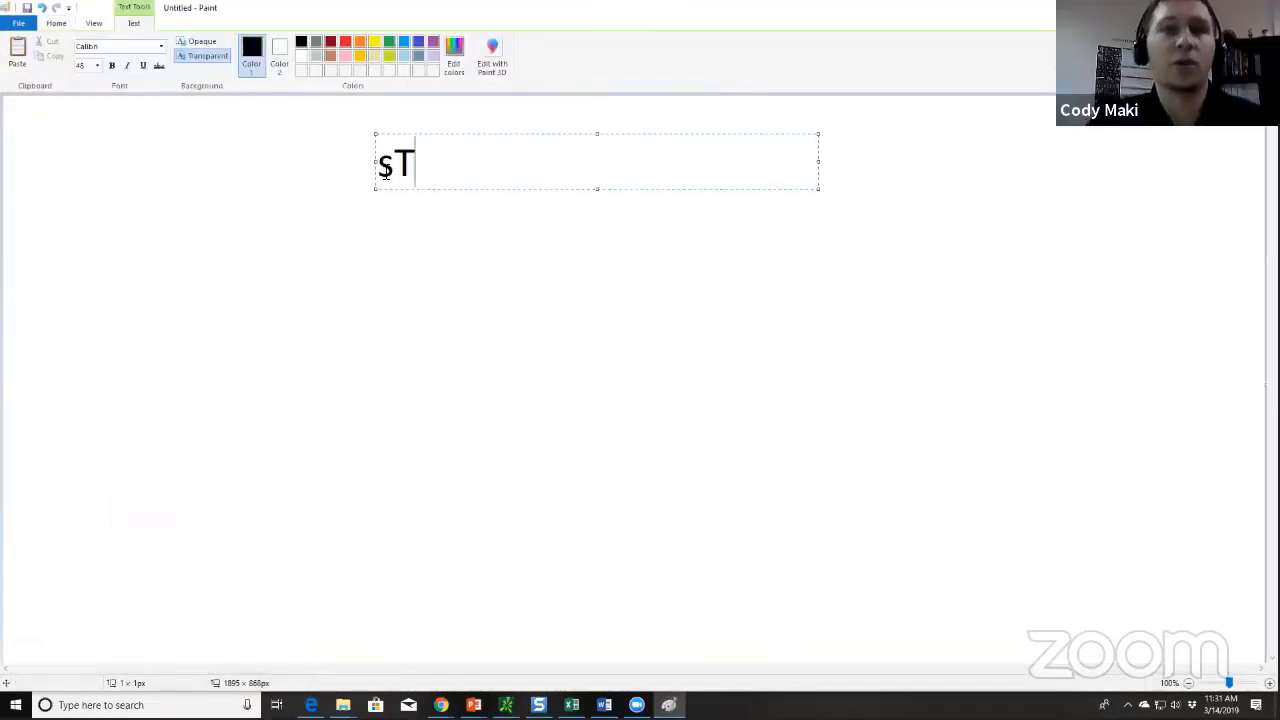
pyautogui.press('BackSpace')
pyautogui.write('STA')
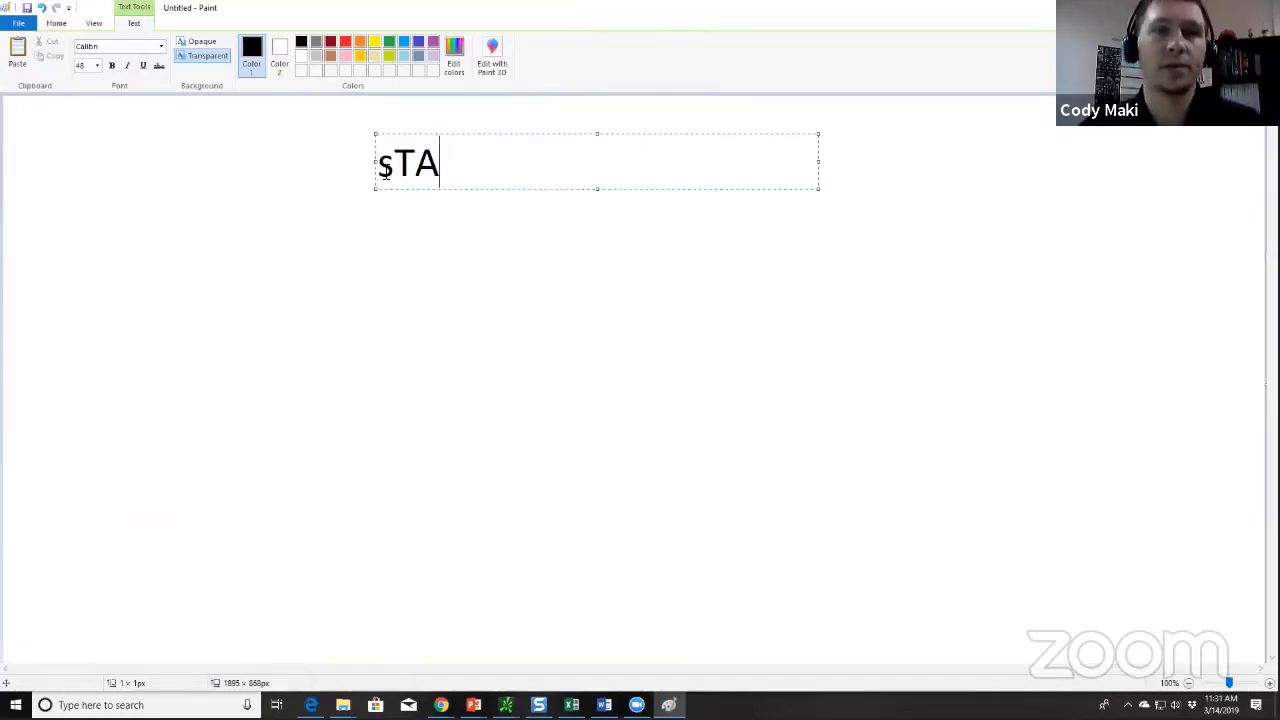
pyautogui.press('BackSpace')
pyautogui.press('BackSpace')
pyautogui.press('BackSpace')
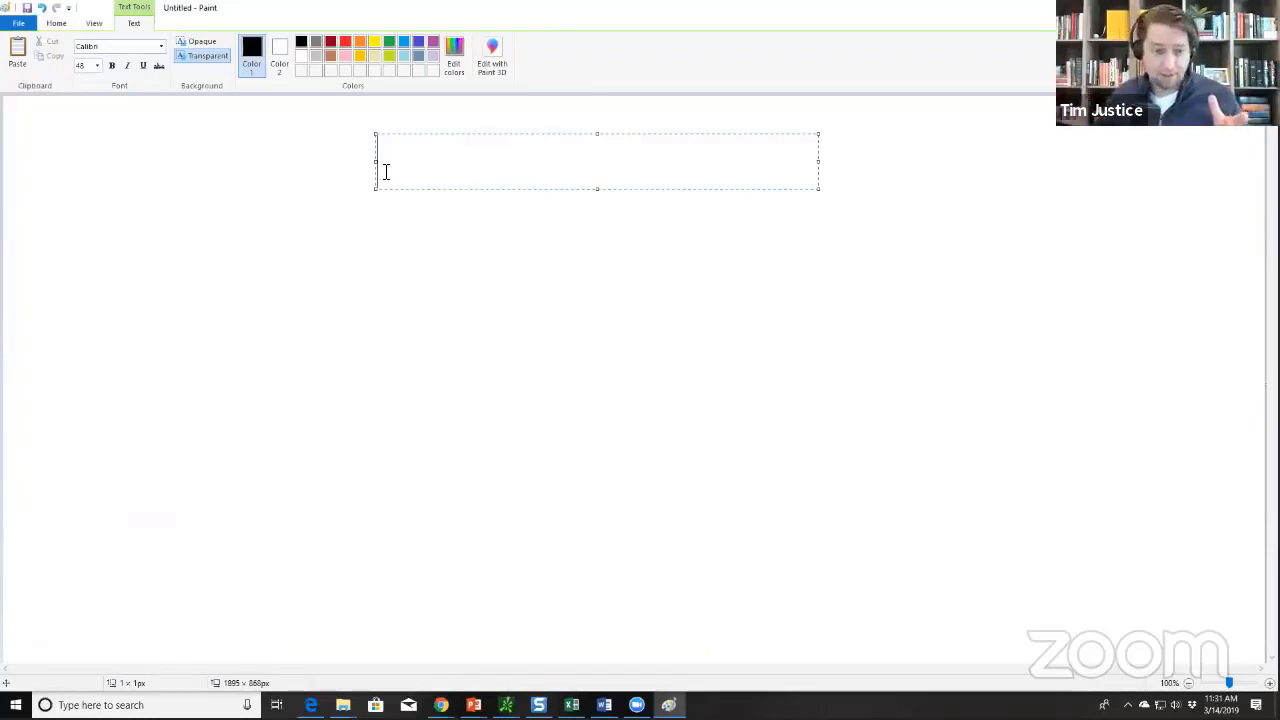
# - Write "Start w/ an Idea" and, on a second line, "Build a list of Candidates" in the text box
pyautogui.write('Sta')
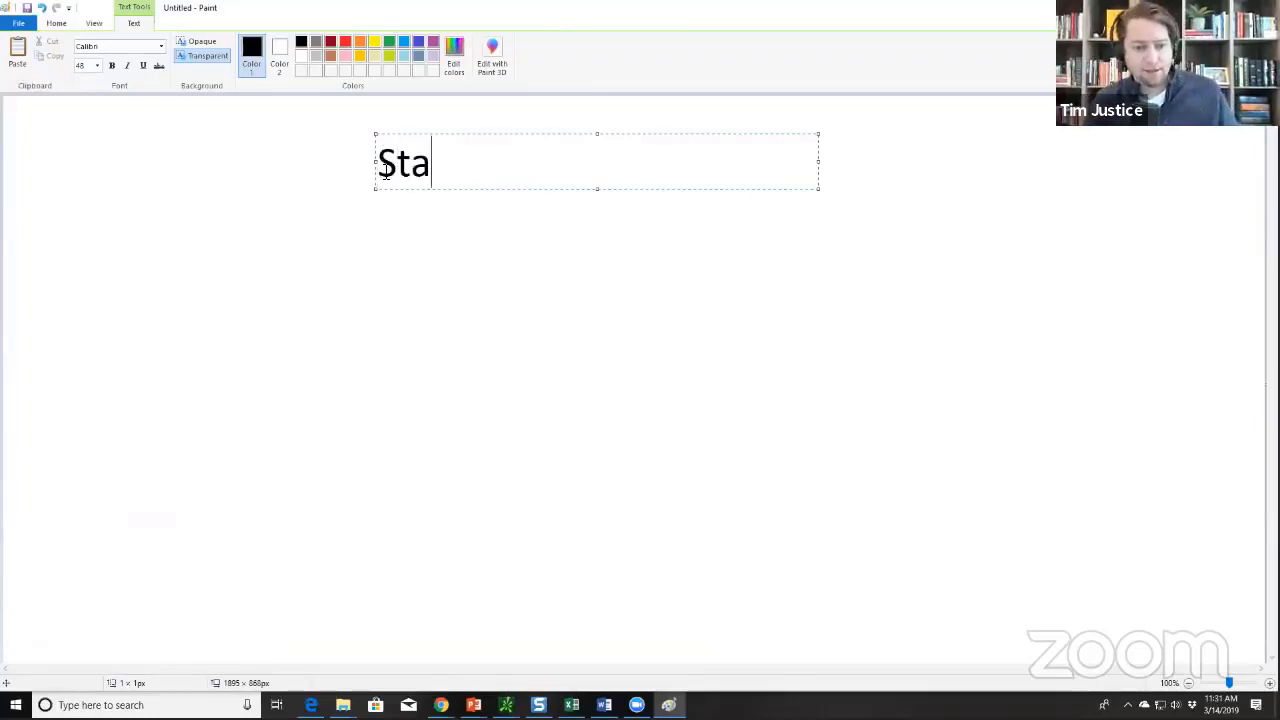
pyautogui.write('rt w/ an Idea')
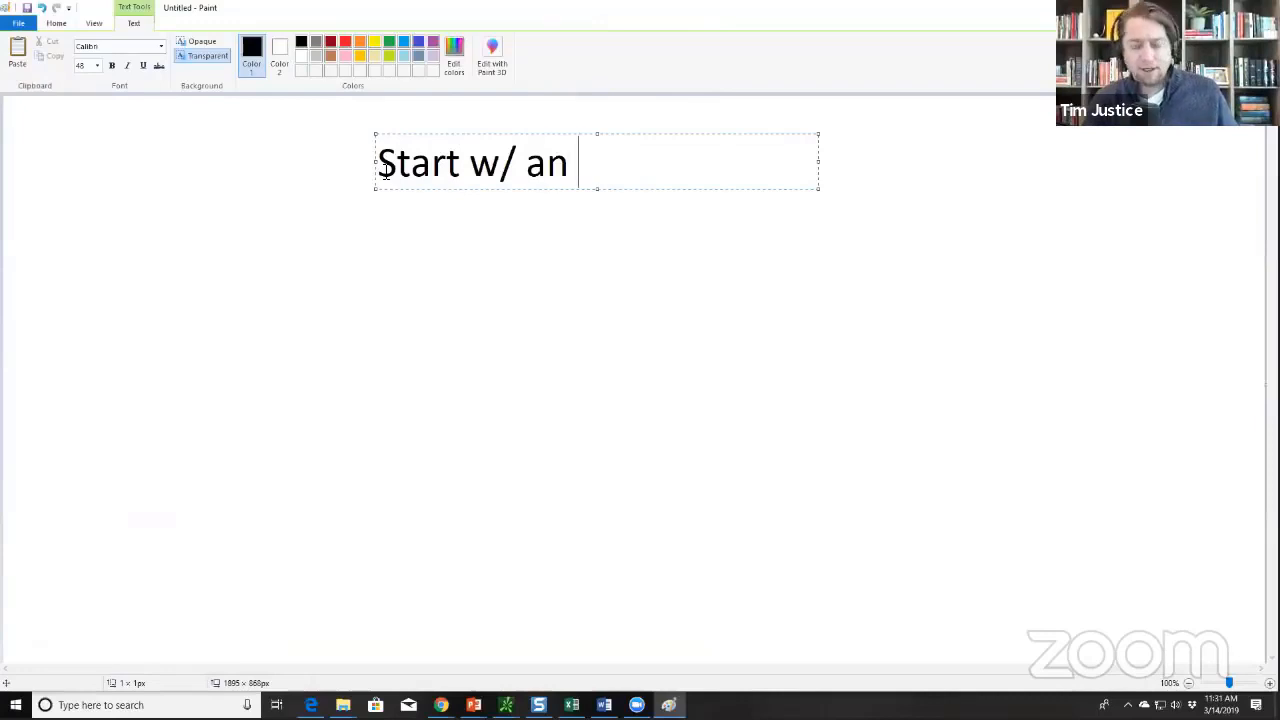
pyautogui.press('Return')
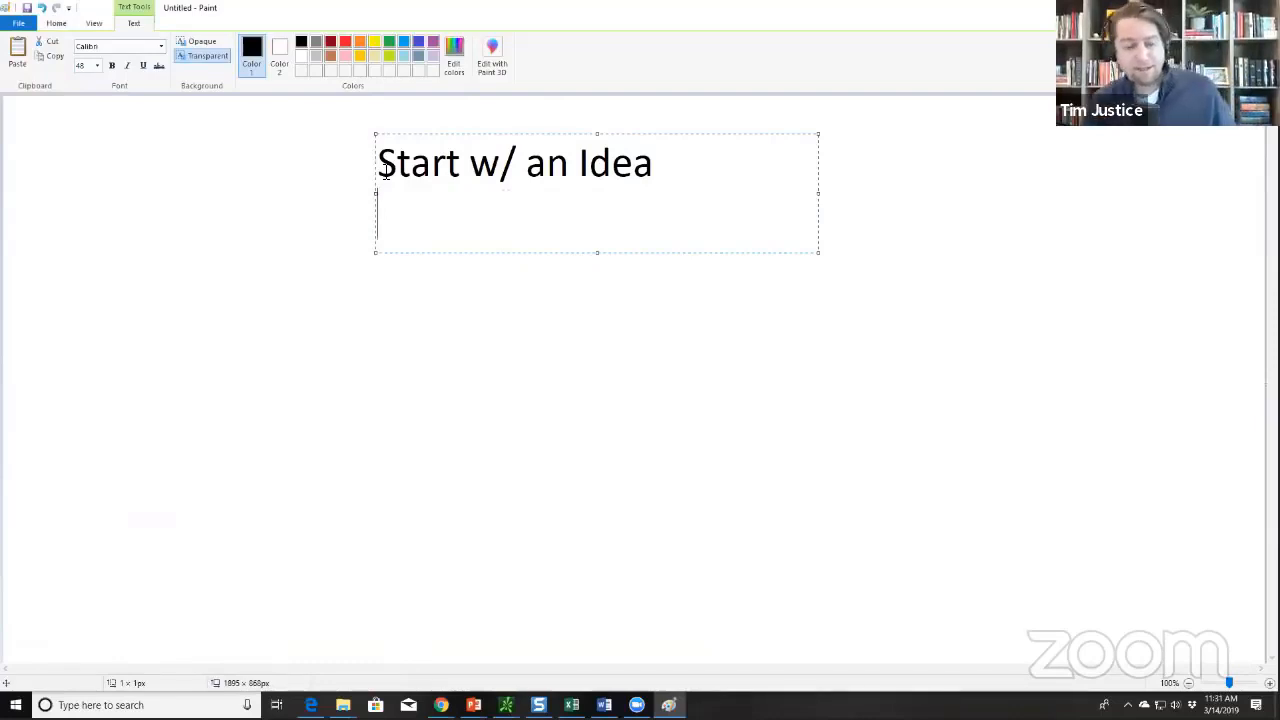
pyautogui.write('Builda')
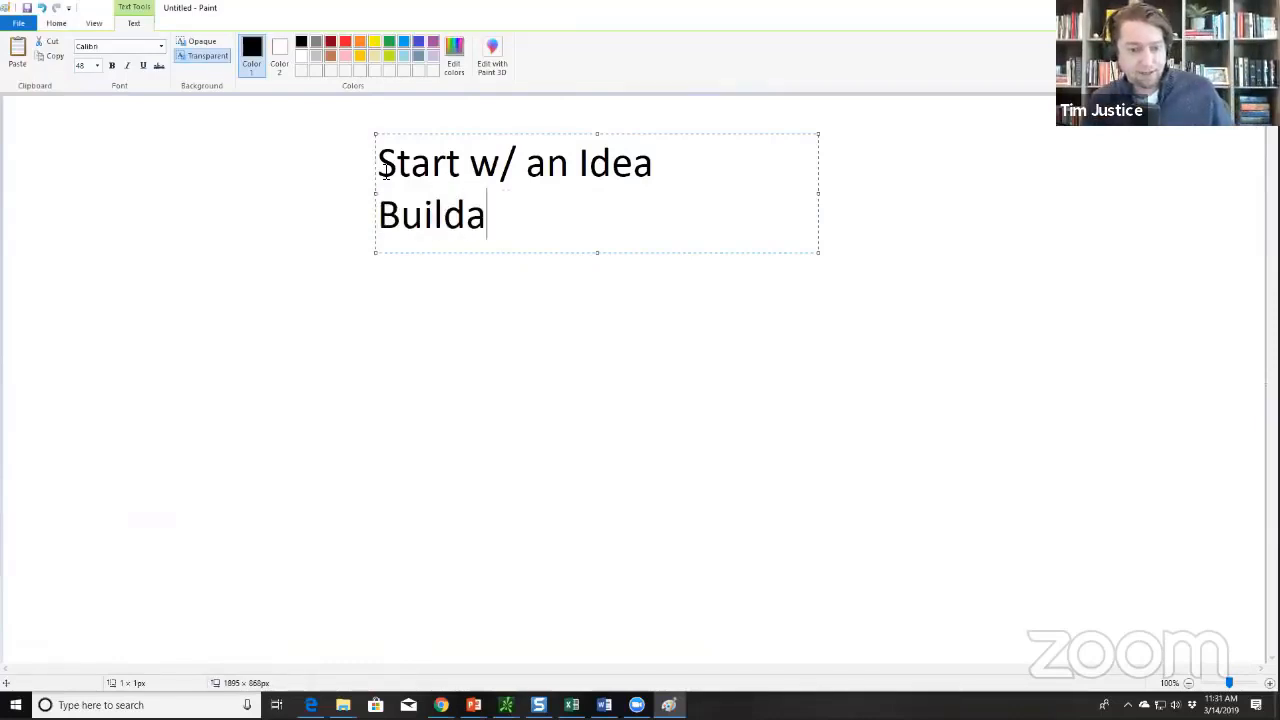
pyautogui.press('BackSpace')
pyautogui.write('a list of Can')
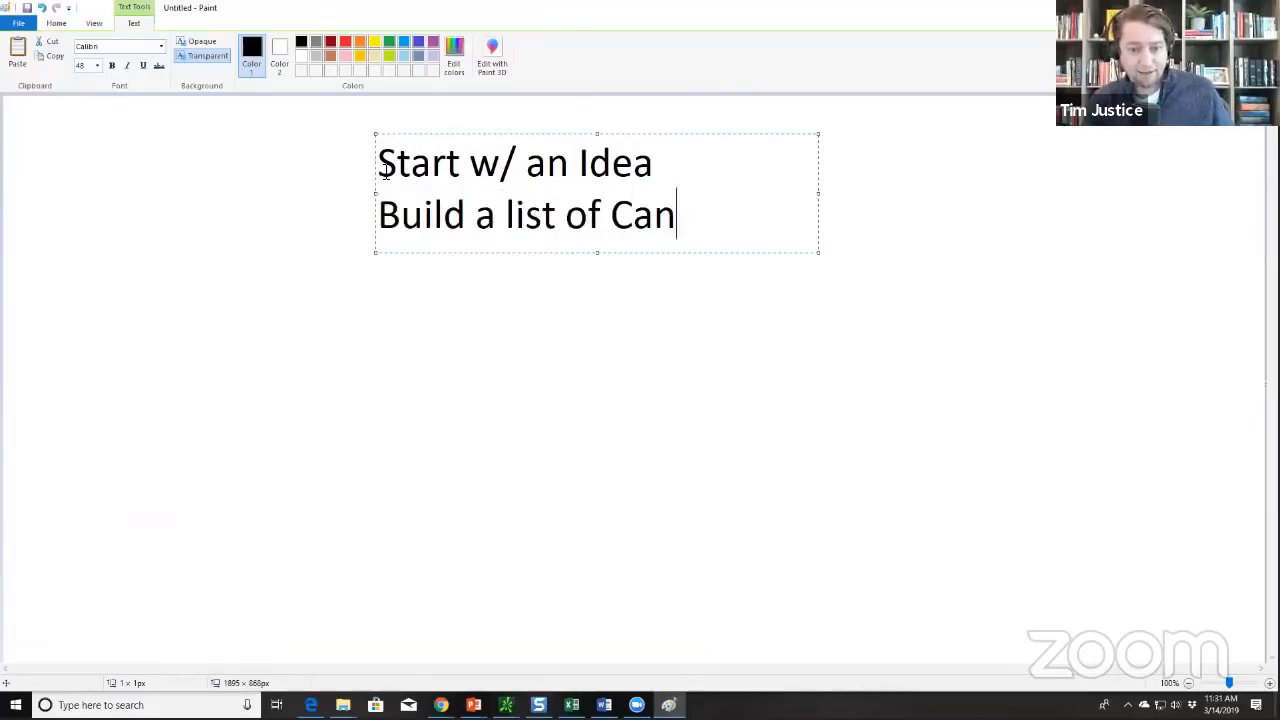
pyautogui.write('didates')
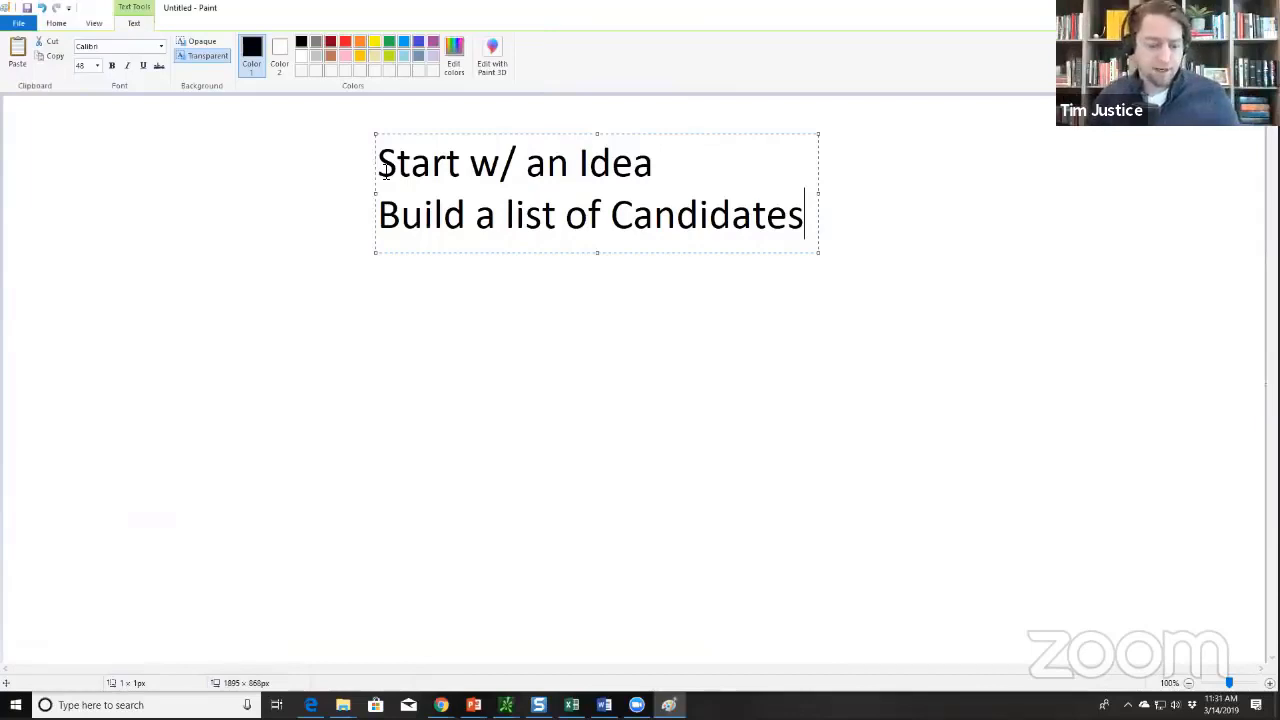
# - Add two more lines to the list, "Research #'s" and "Evaluate"
pyautogui.press('Return')
pyautogui.write('Research ')
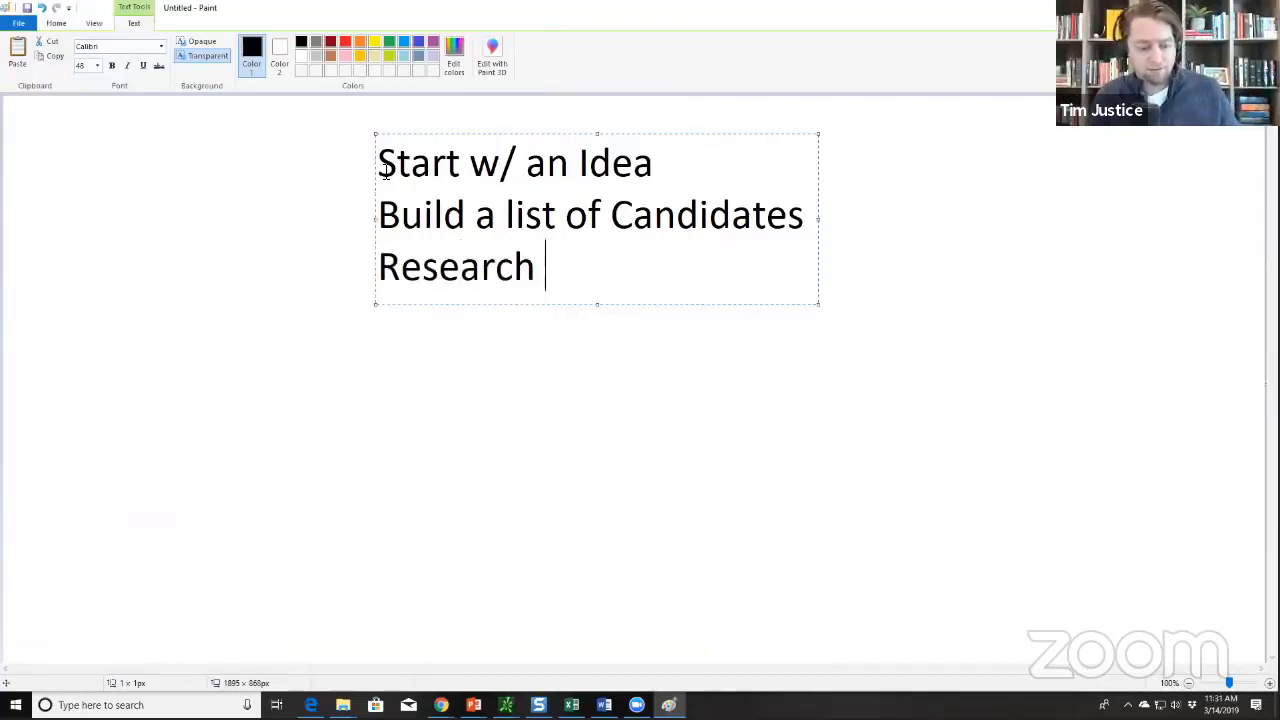
pyautogui.write("#'s")
pyautogui.press('Return')
pyautogui.write('Evalua')
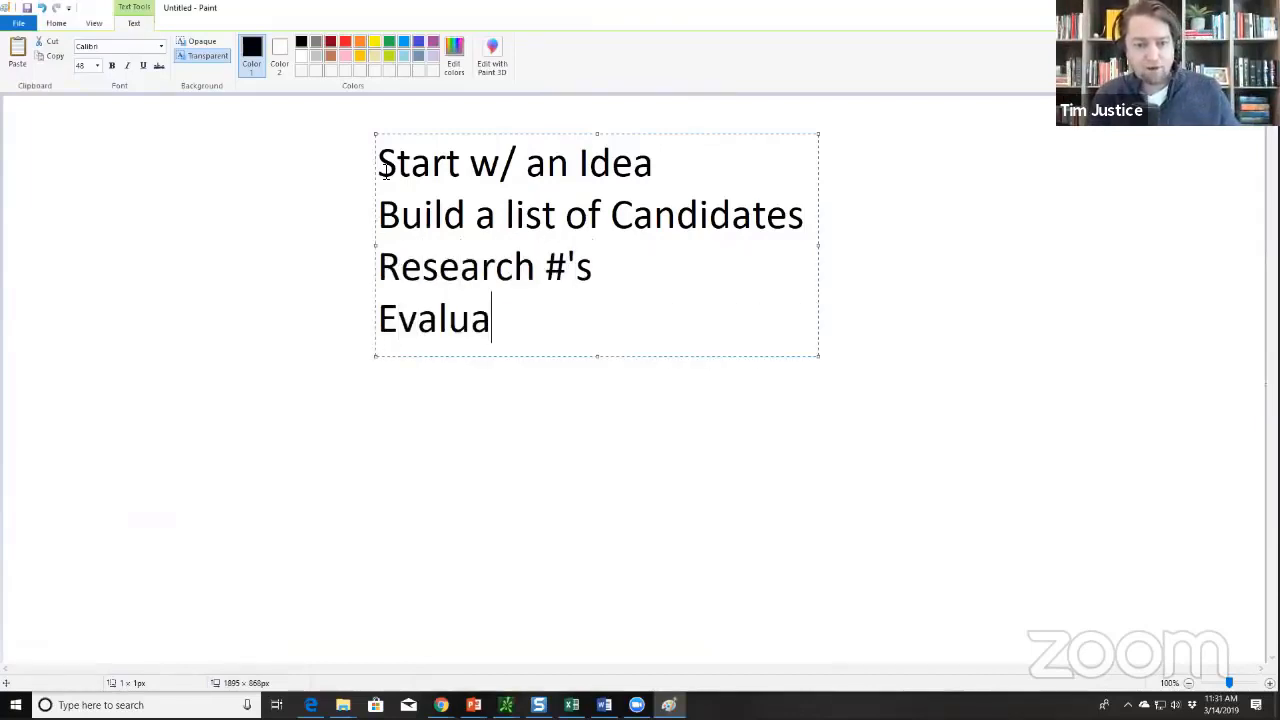
pyautogui.write('te')
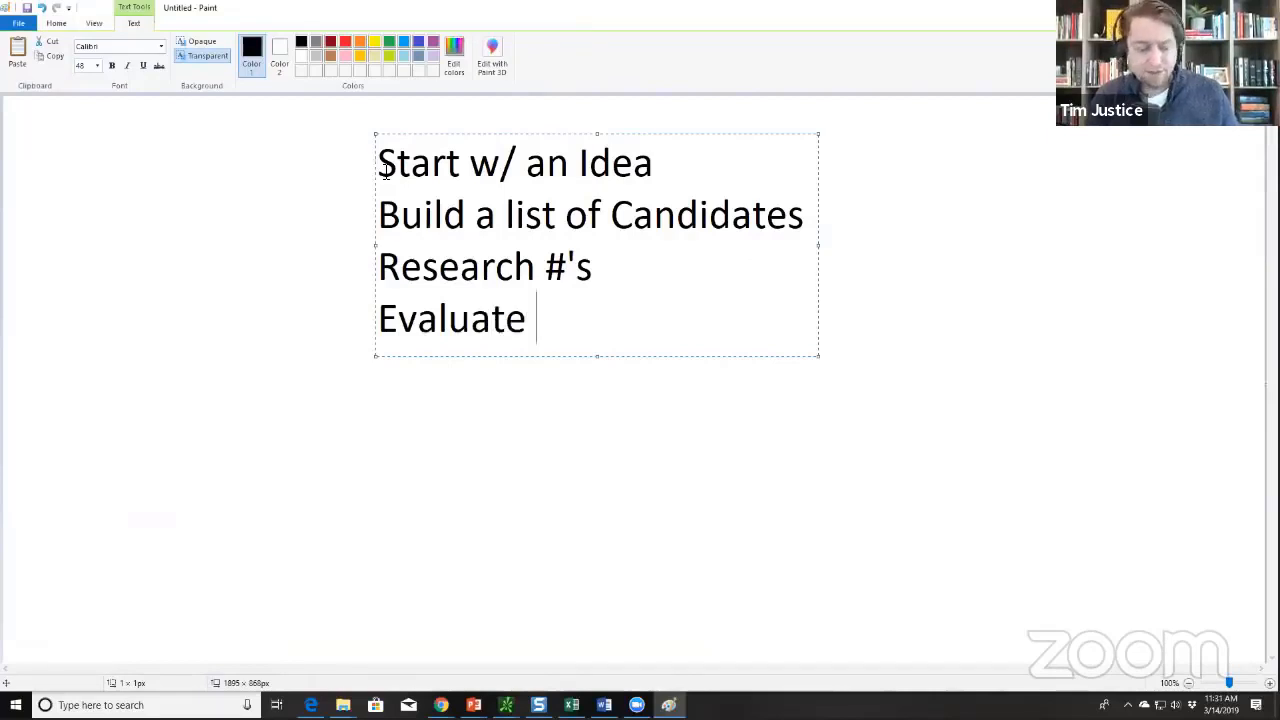
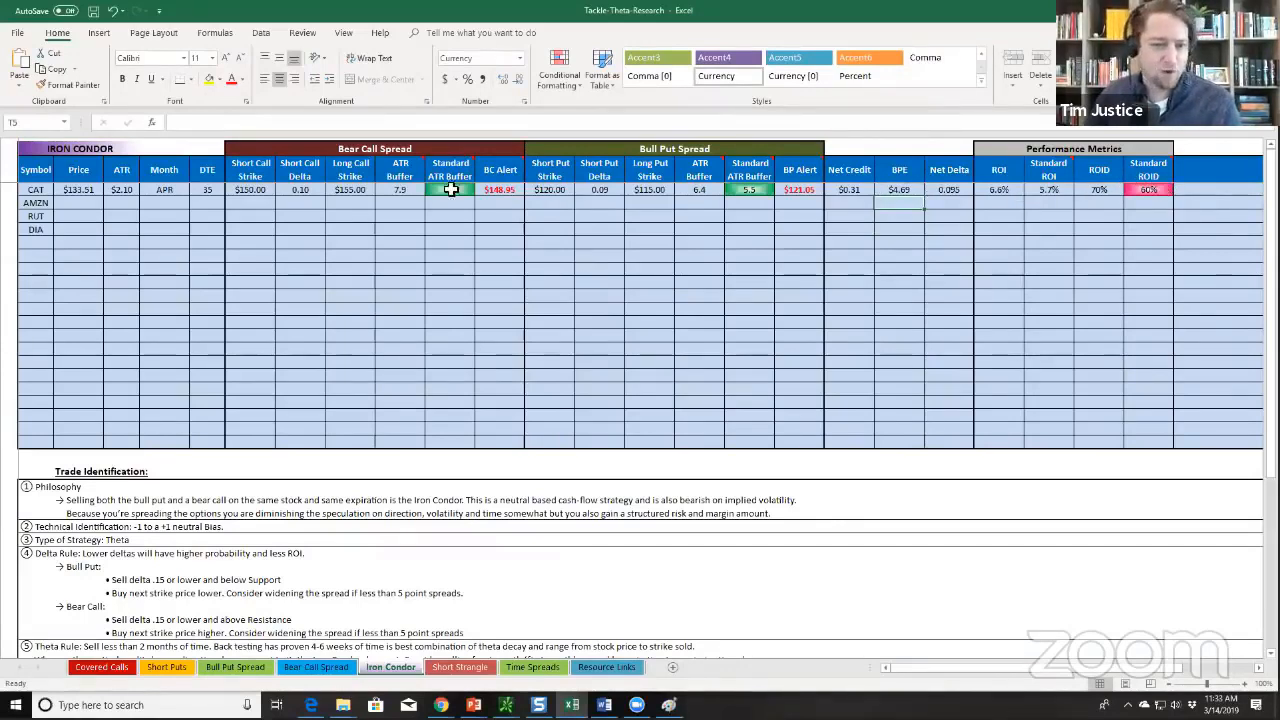
# - In the Excel Iron Condor sheet, fill in the AMZN row with price 1695, ATR 30, month APR, DTE 35 and short call strike 1855
pyautogui.click(89, 205)
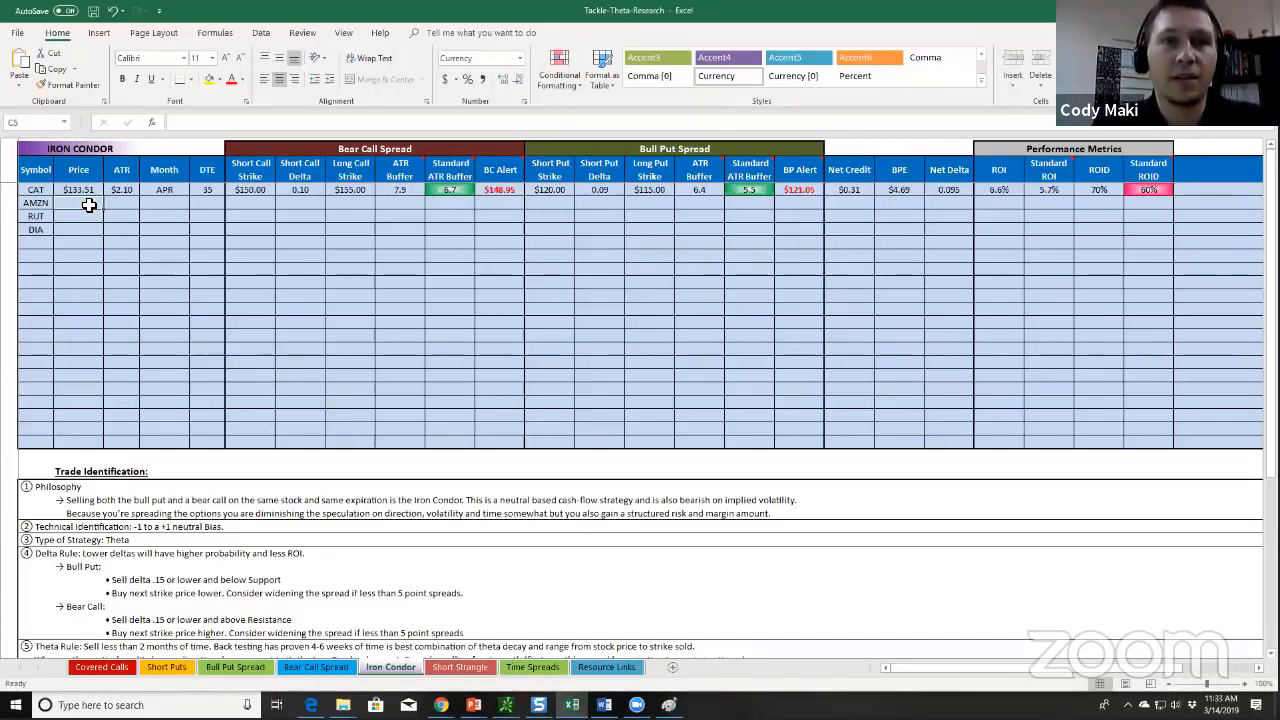
pyautogui.write('1695')
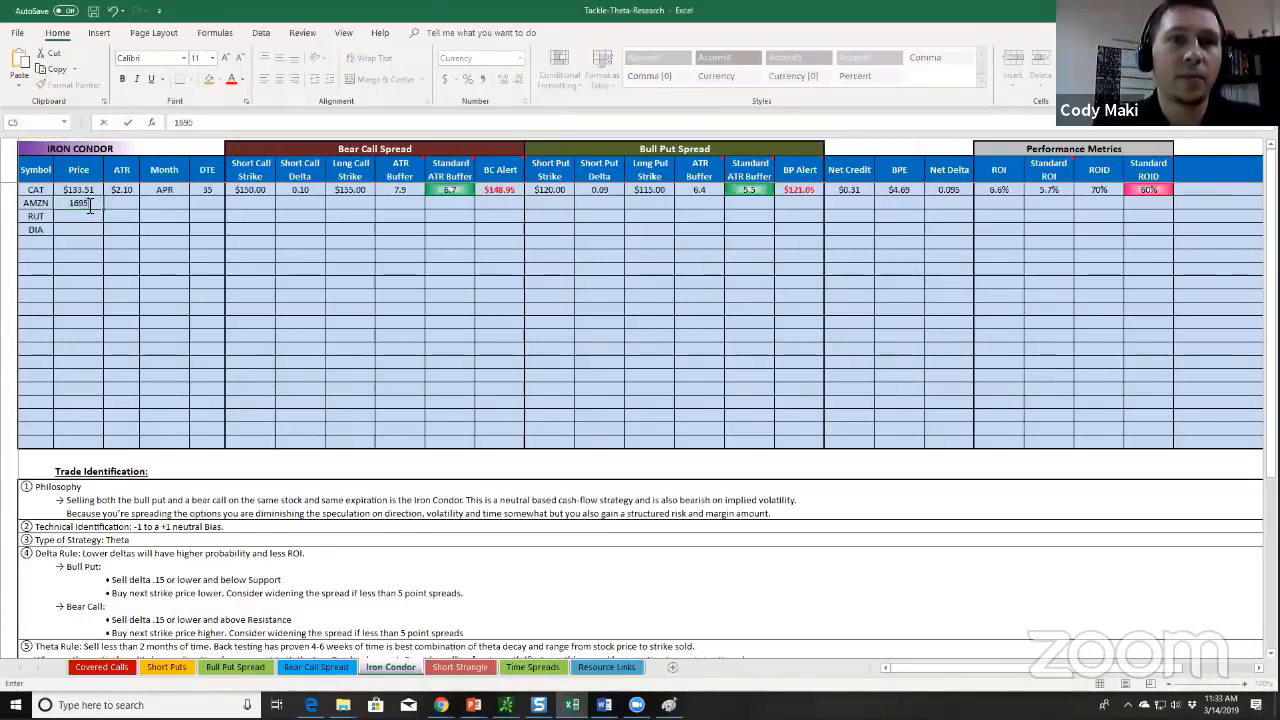
pyautogui.press('Tab')
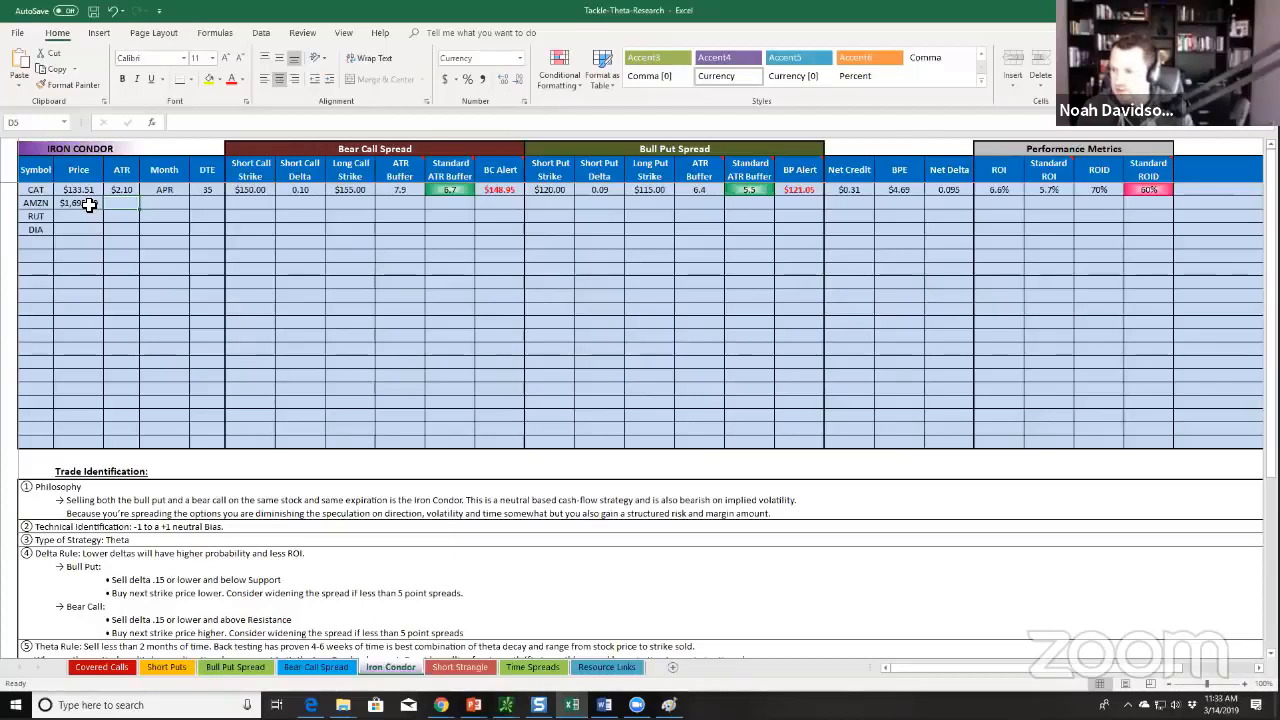
pyautogui.write('30')
pyautogui.press('Tab')
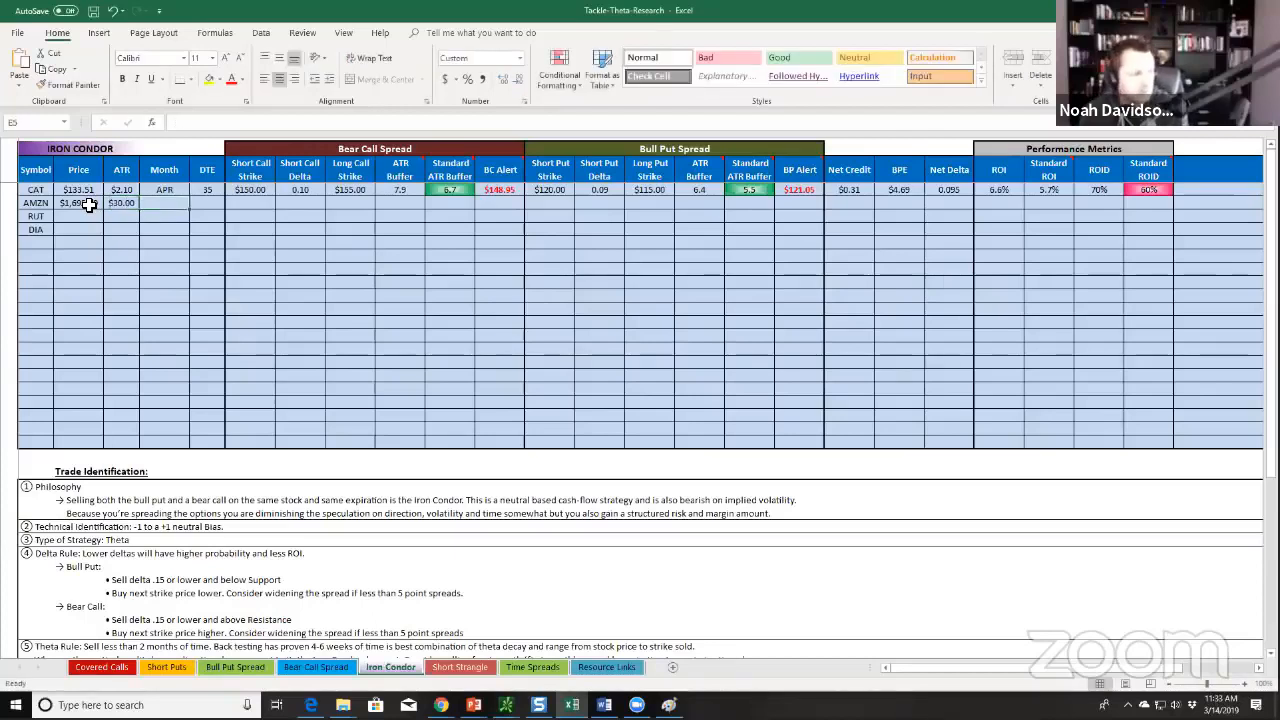
pyautogui.write('APR')
pyautogui.press('Tab')
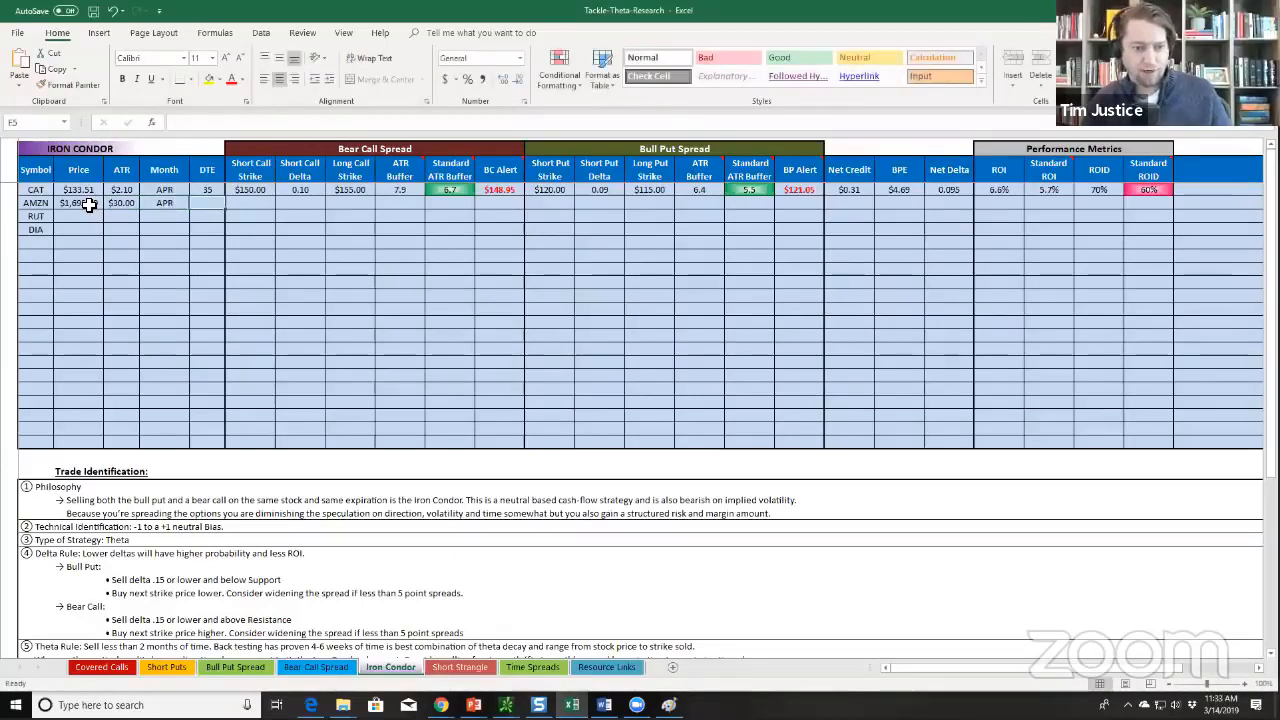
pyautogui.write('35')
pyautogui.press('Tab')
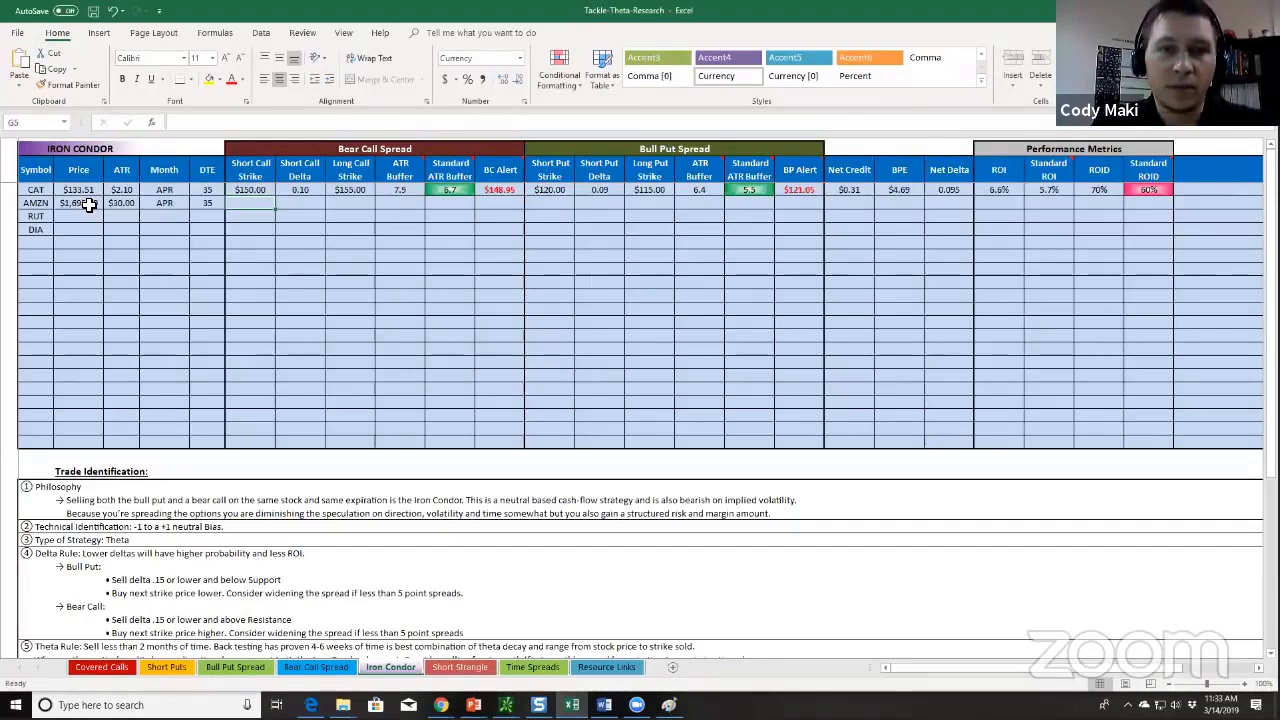
pyautogui.write('1855')
pyautogui.press('Tab')
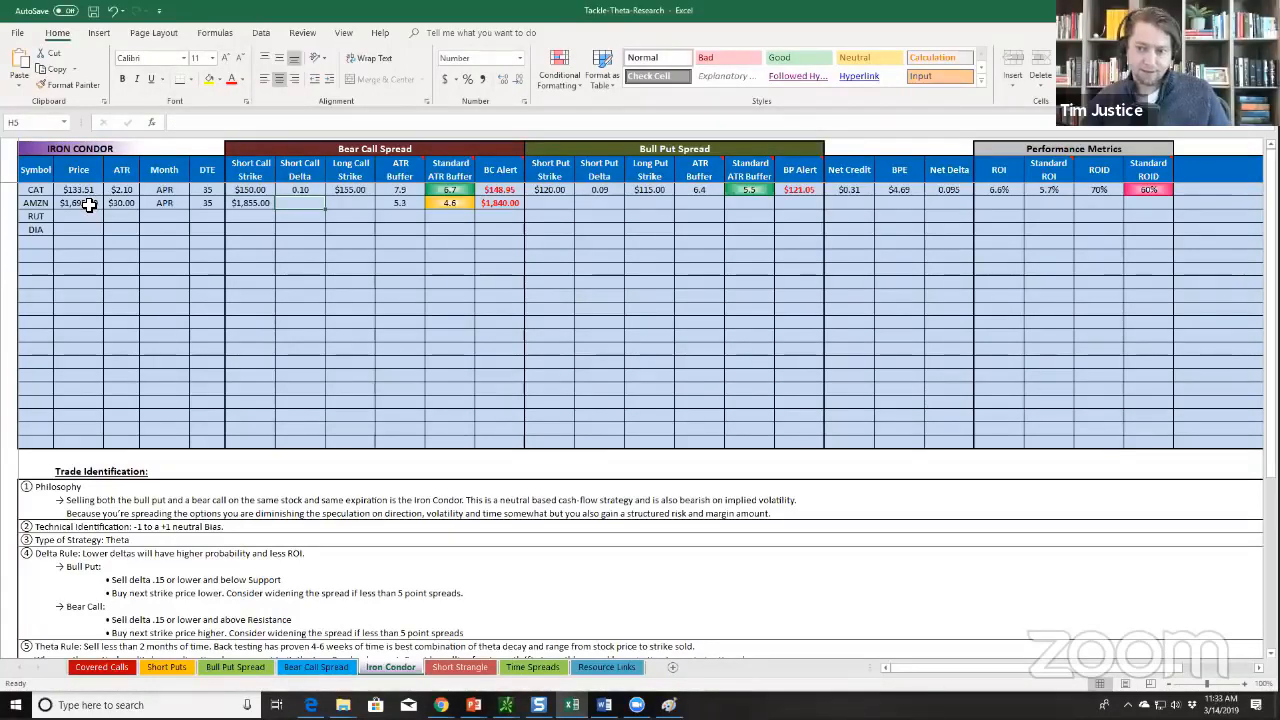
pyautogui.write('18')
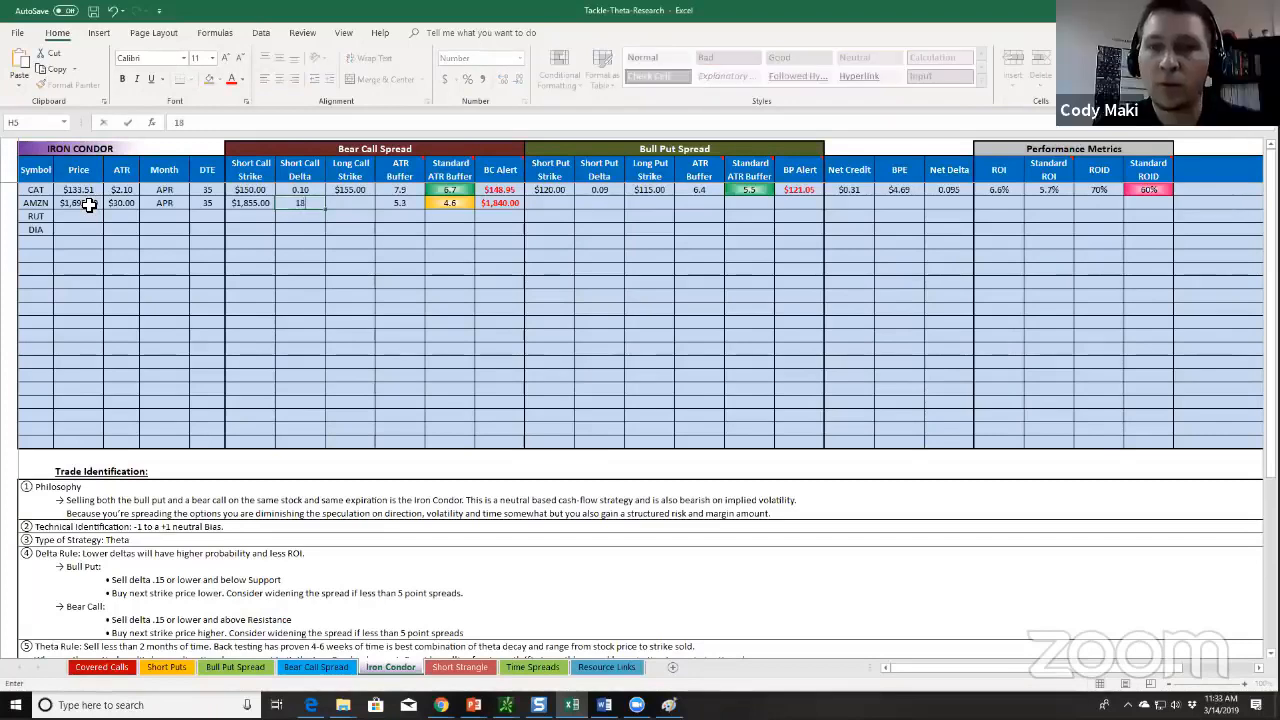
pyautogui.write('65')
pyautogui.press('Tab')
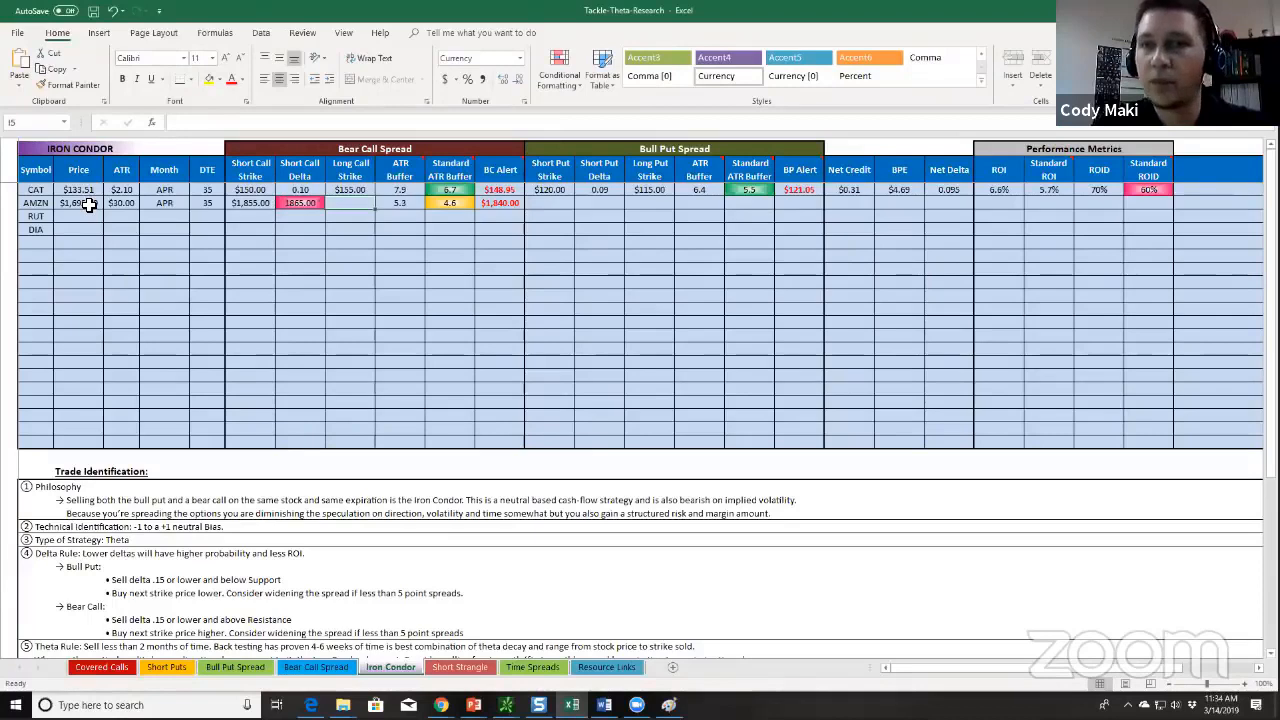
pyautogui.press('Left')
pyautogui.press('Delete')
# - Set AMZN's long call strike to 1865 and return to its short call delta cell
pyautogui.press('Right')
pyautogui.write('1865')
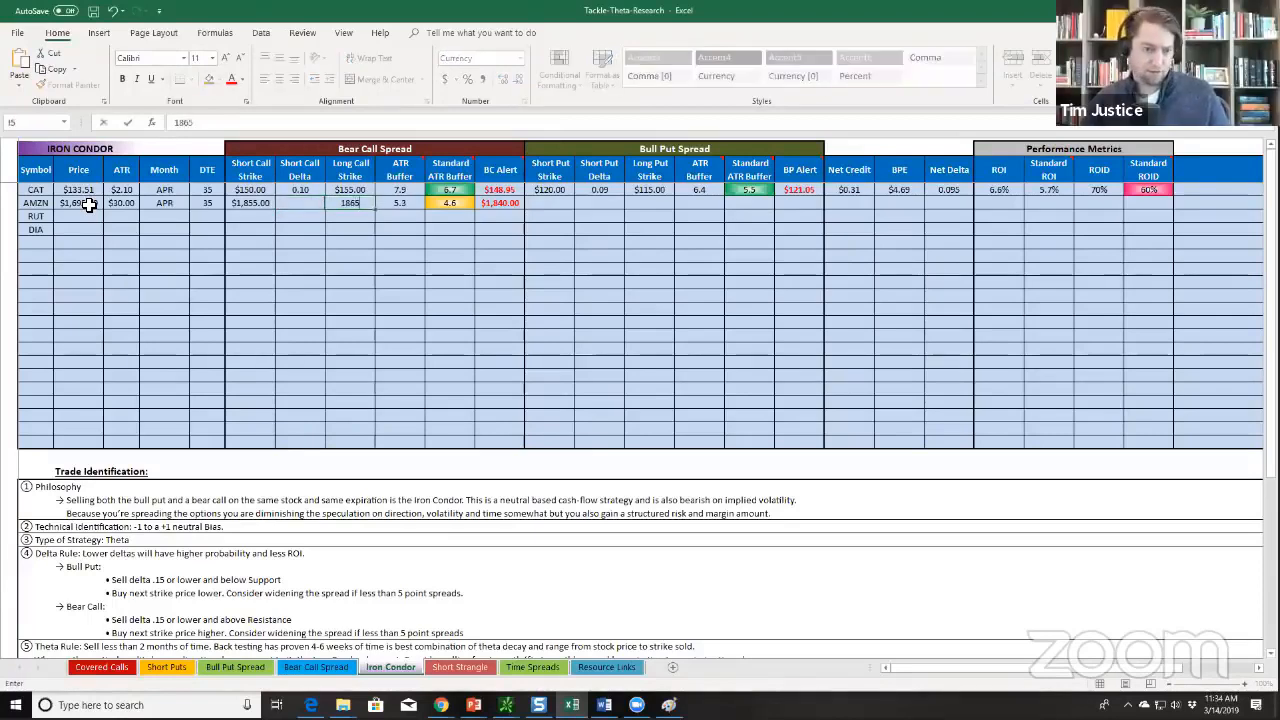
pyautogui.press('Left')
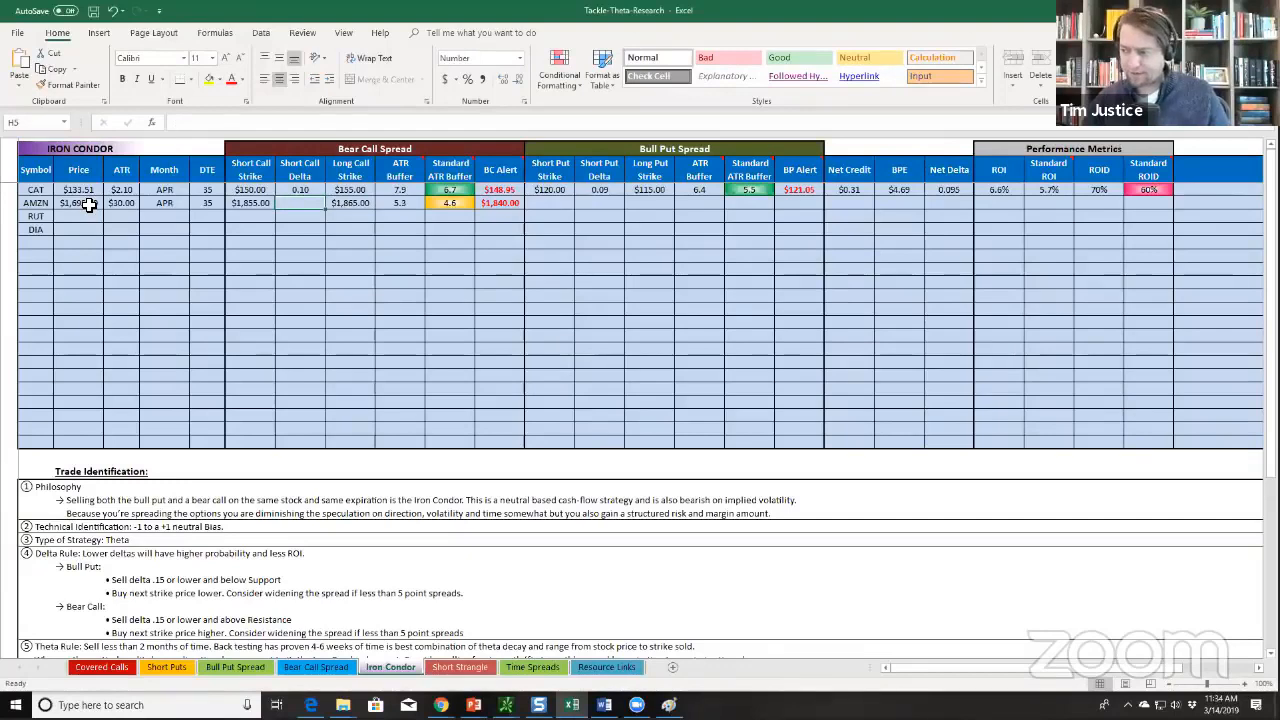
# - In the AMZN row, set the short call delta to 0.1 and the short put strike to 1530
pyautogui.write('.1')
pyautogui.press('Right')
pyautogui.press('Right')
pyautogui.press('Right')
pyautogui.press('Right')
pyautogui.press('Right')
pyautogui.press('Right')
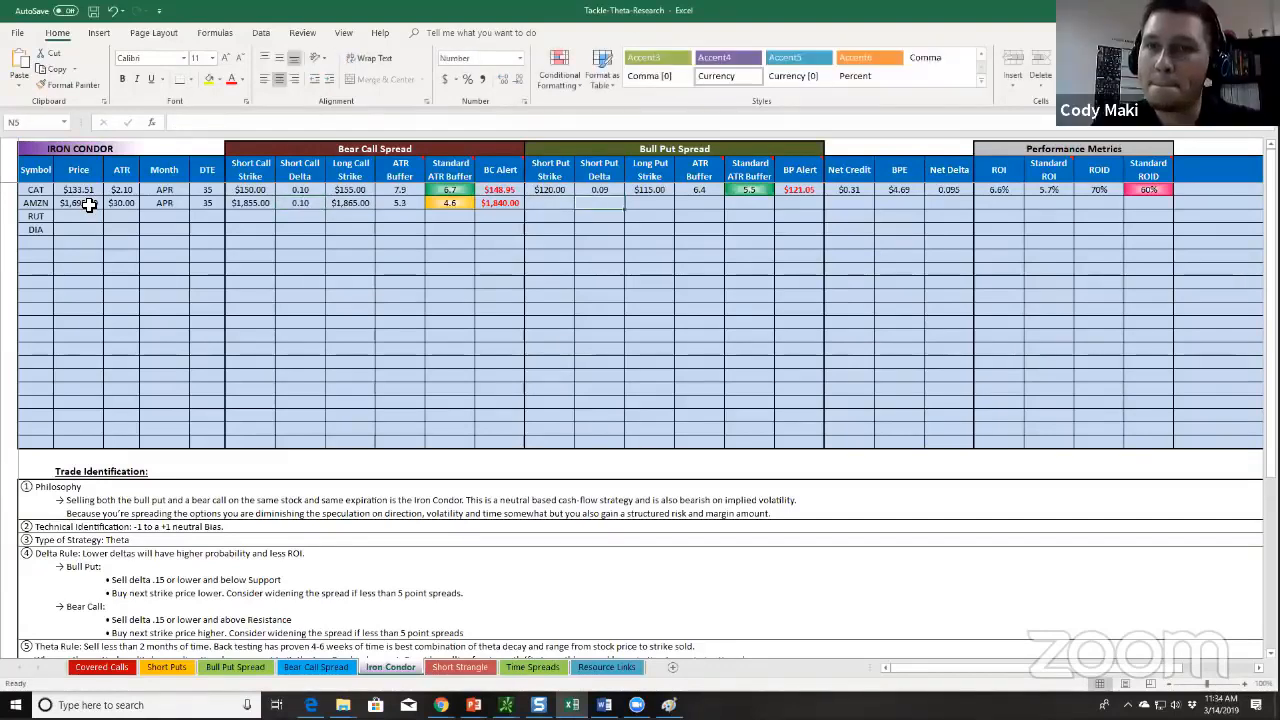
pyautogui.press('Left')
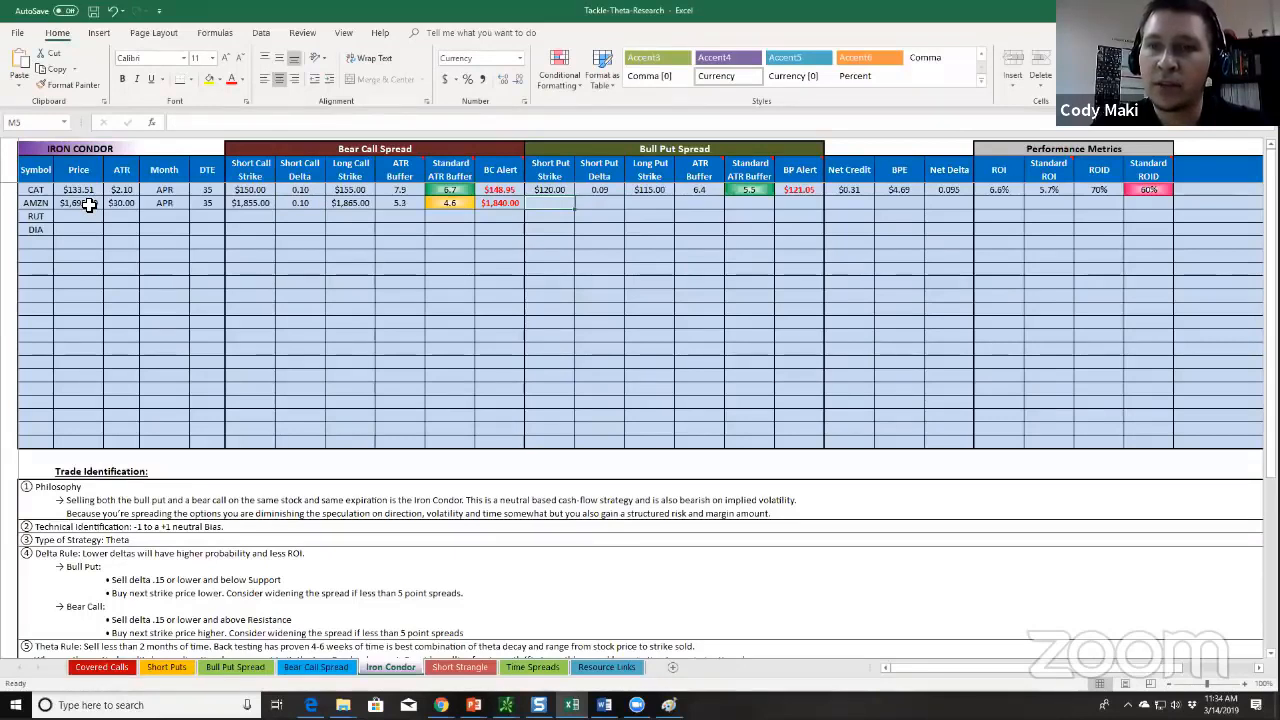
pyautogui.write('1330')
pyautogui.press('Tab')
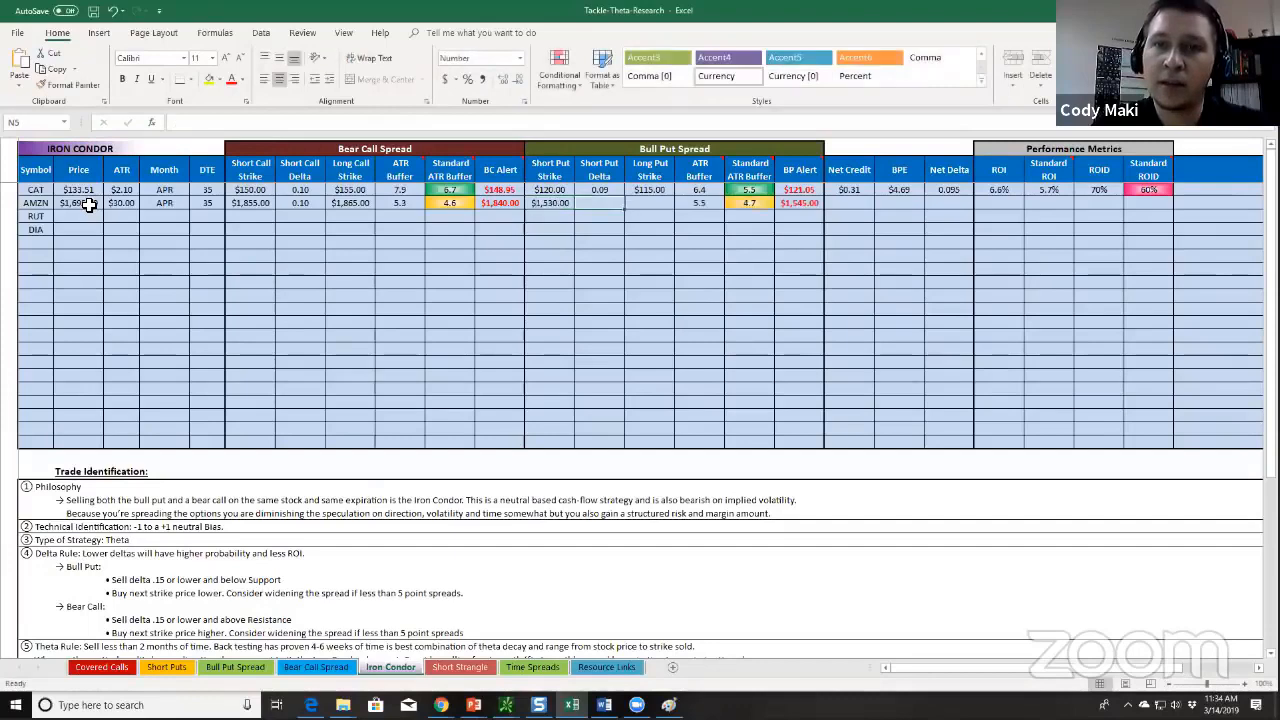
# - Set AMZN's long put strike to 1520 and its short put delta to 0.1
pyautogui.press('Tab')
pyautogui.write('1,5')
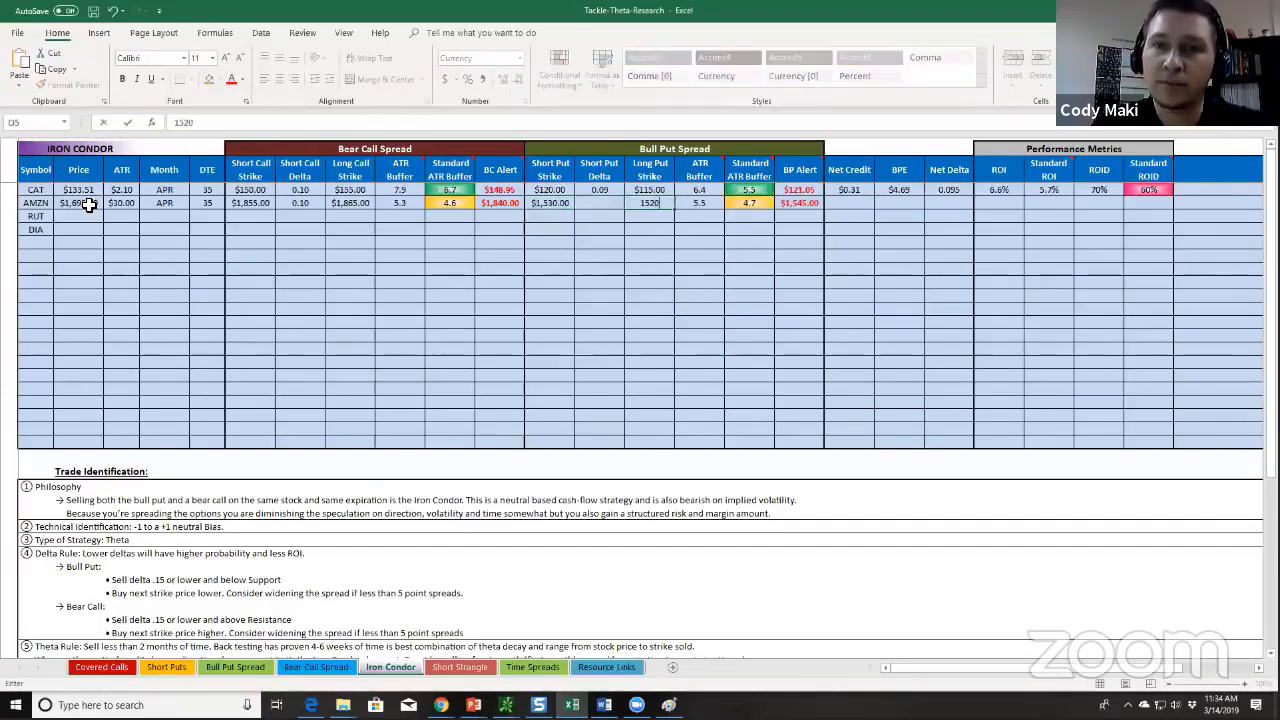
pyautogui.write('20')
pyautogui.hotkey('shift', 'Tab')
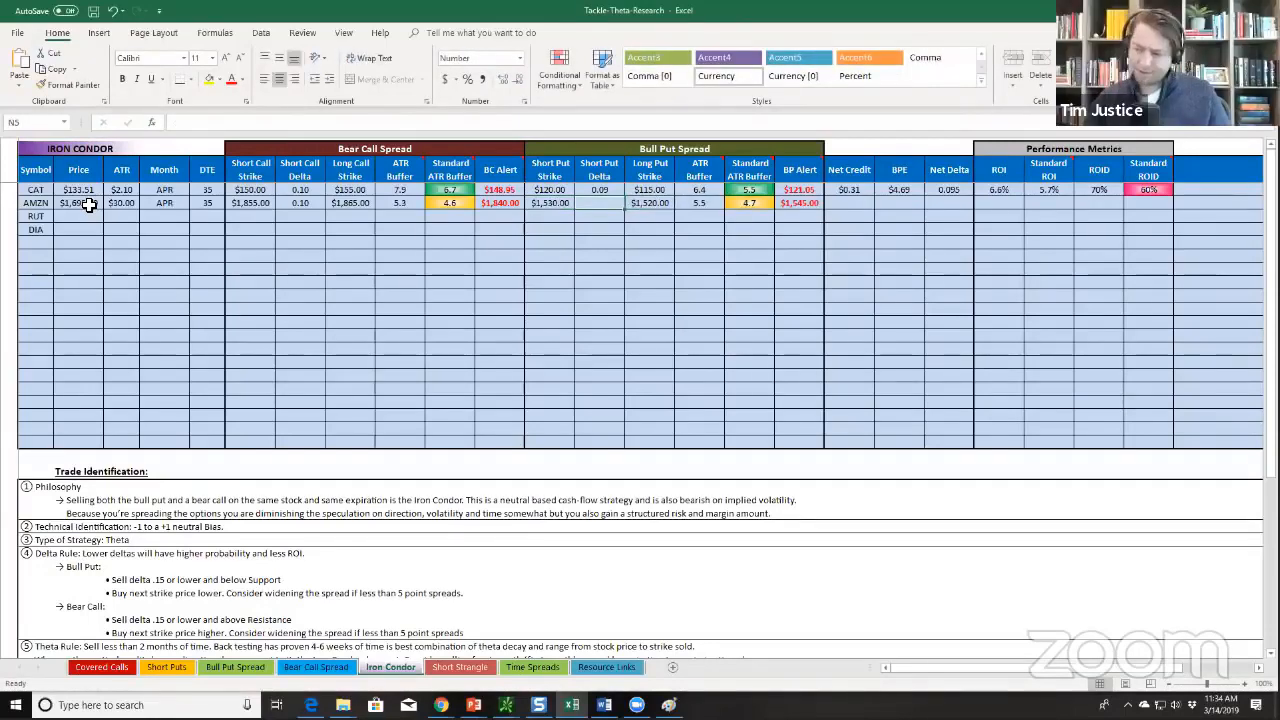
pyautogui.write('.1')
pyautogui.press('Tab')
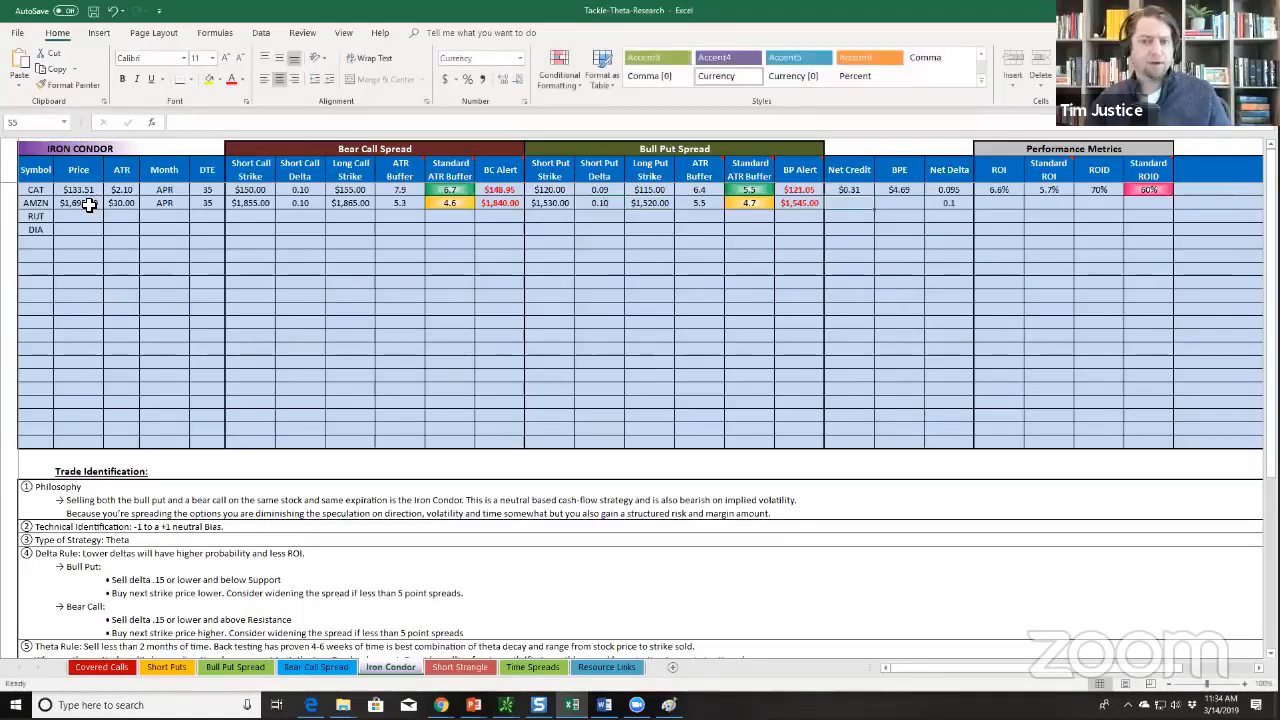
# - Enter a net credit of 1.45 and a BPE of 8.55 for AMZN
pyautogui.press('Tab')
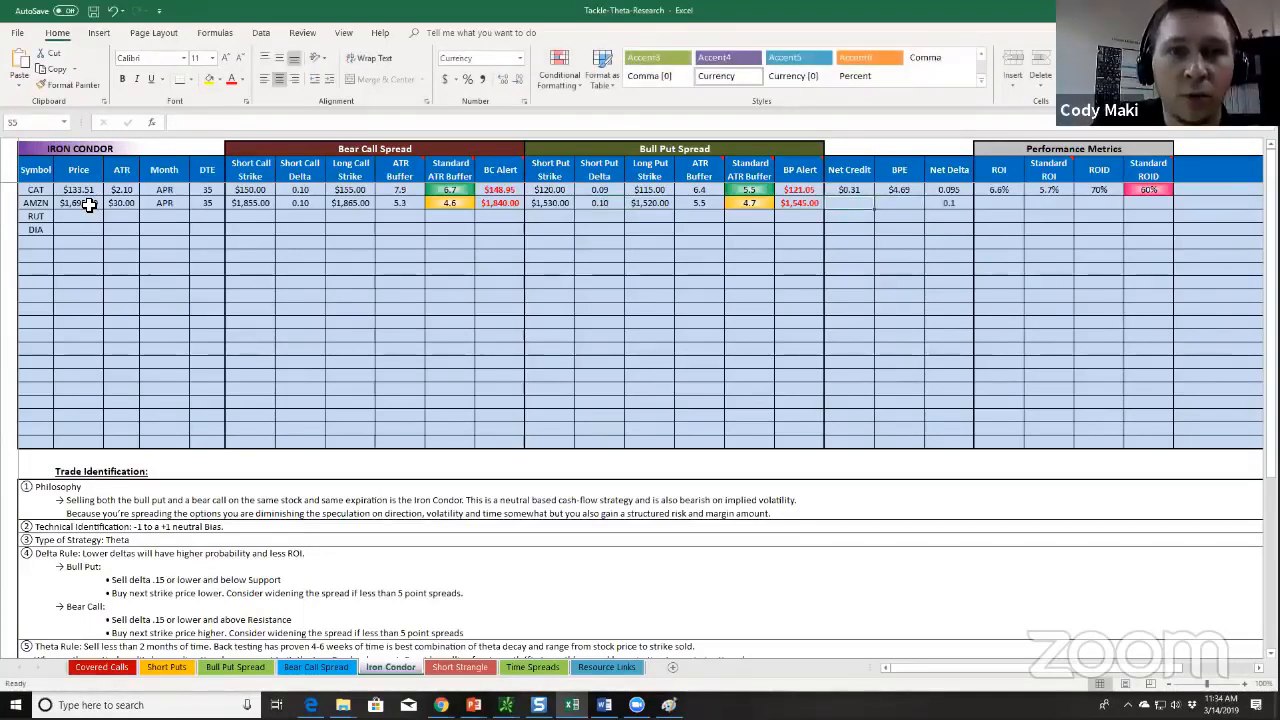
pyautogui.write('1.45')
pyautogui.press('Tab')
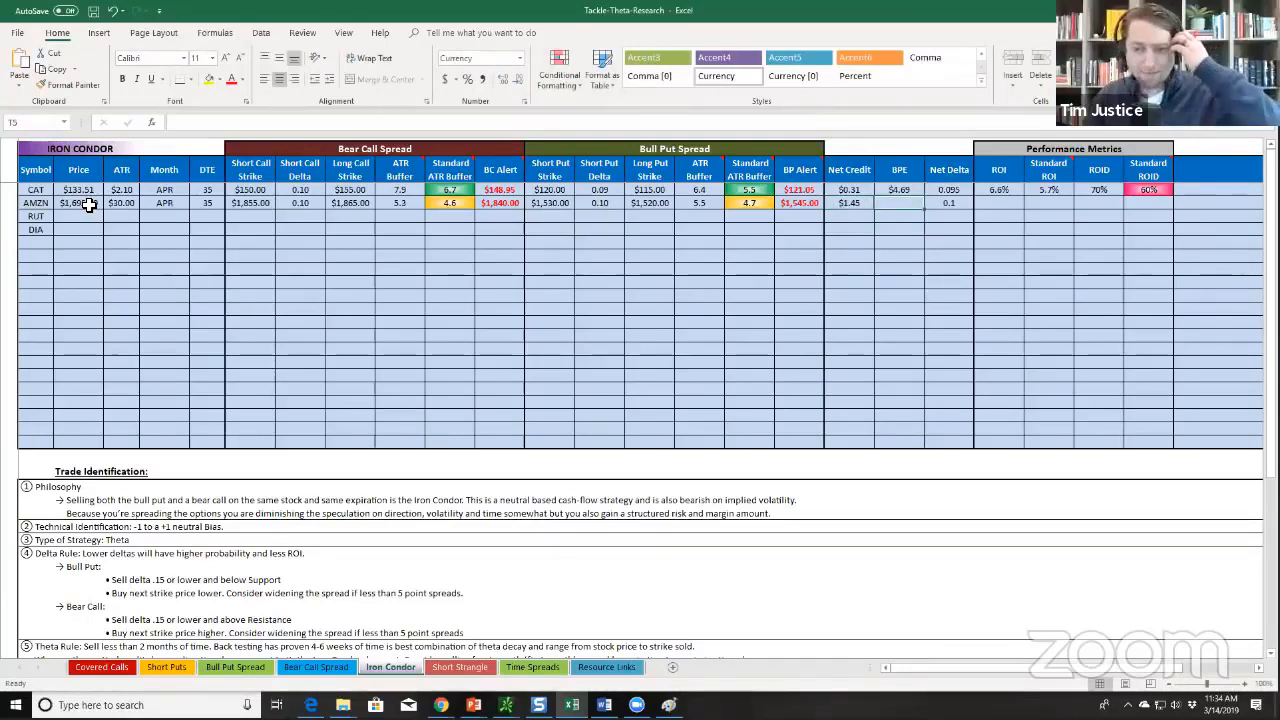
pyautogui.write('8.6')
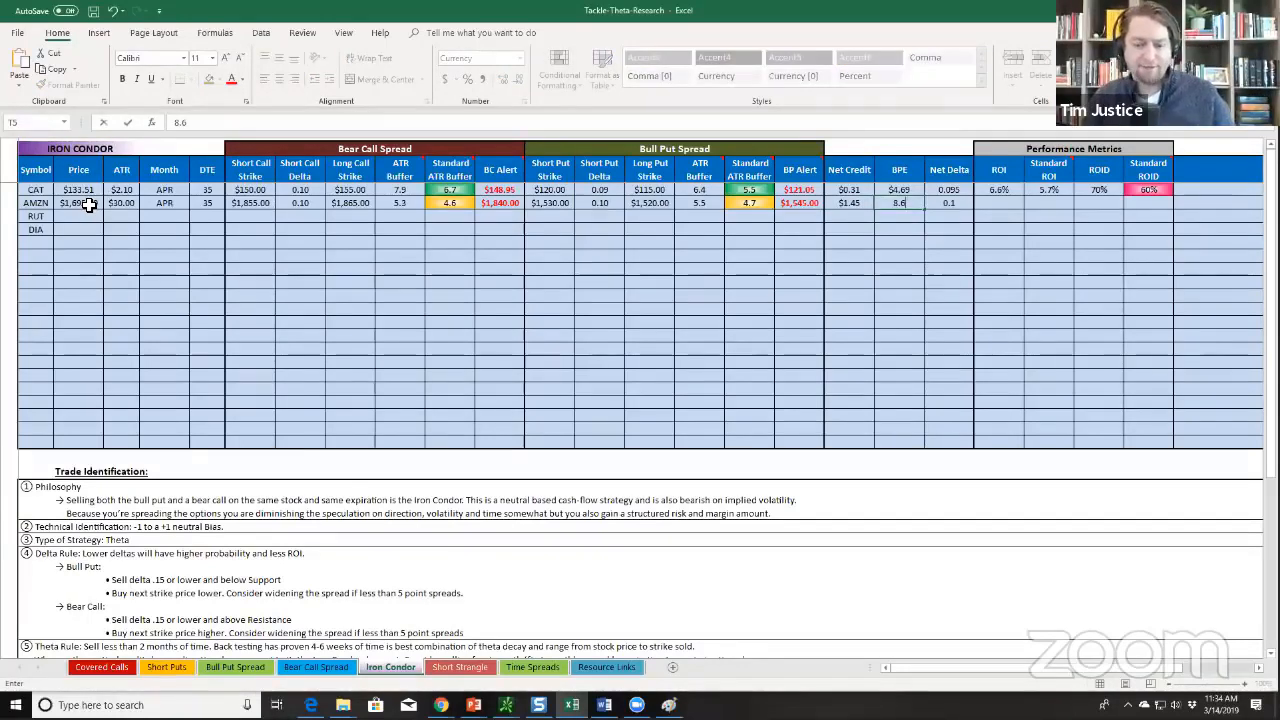
pyautogui.press('BackSpace')
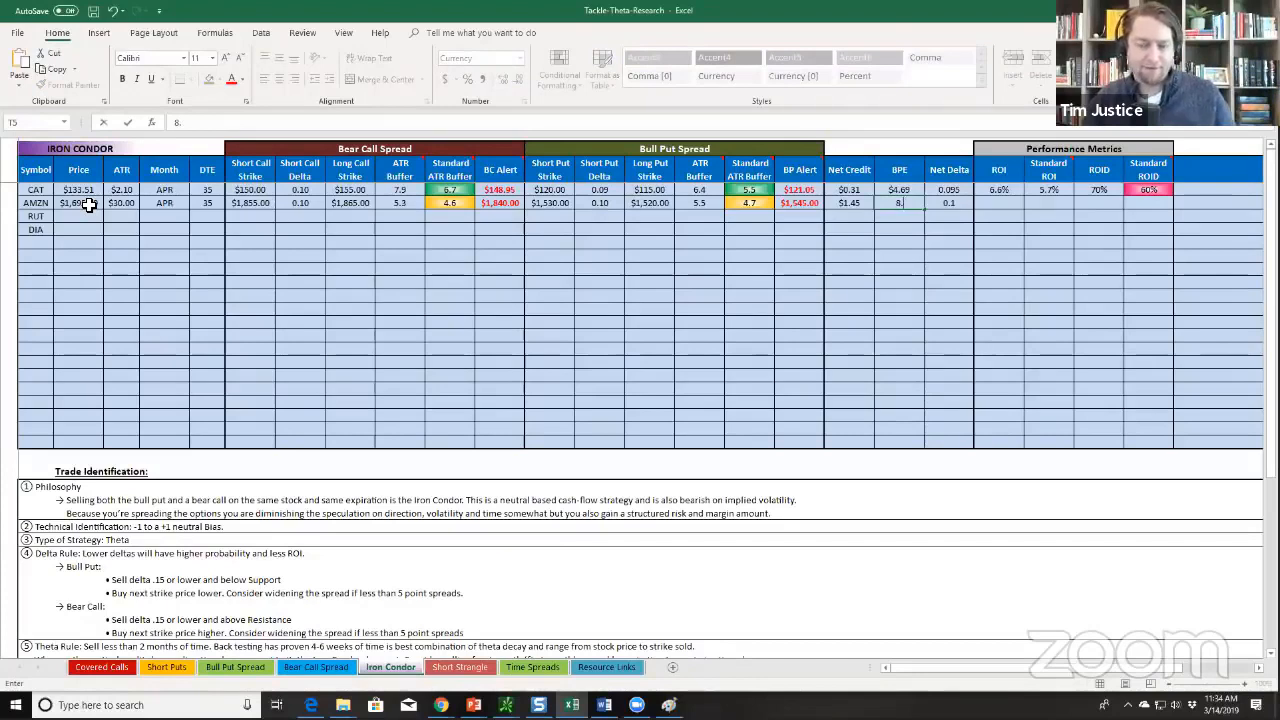
pyautogui.write('55')
pyautogui.press('Return')
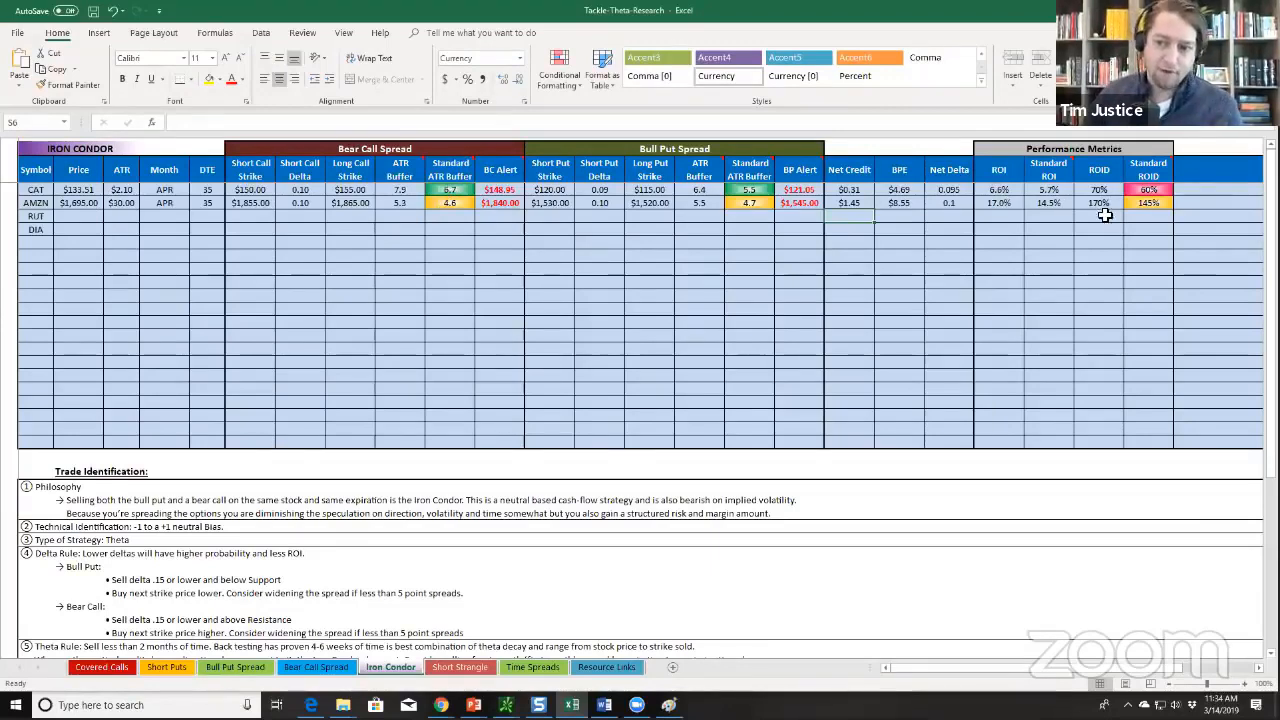
pyautogui.moveTo(1041, 179)
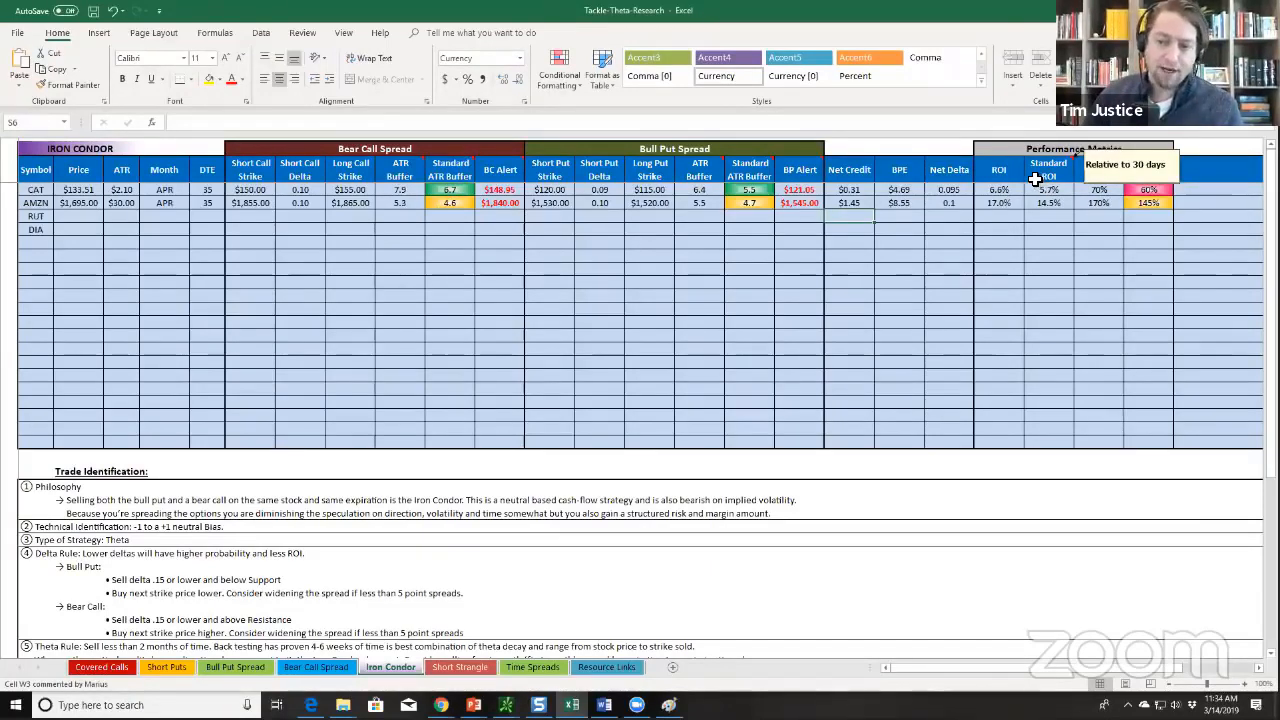